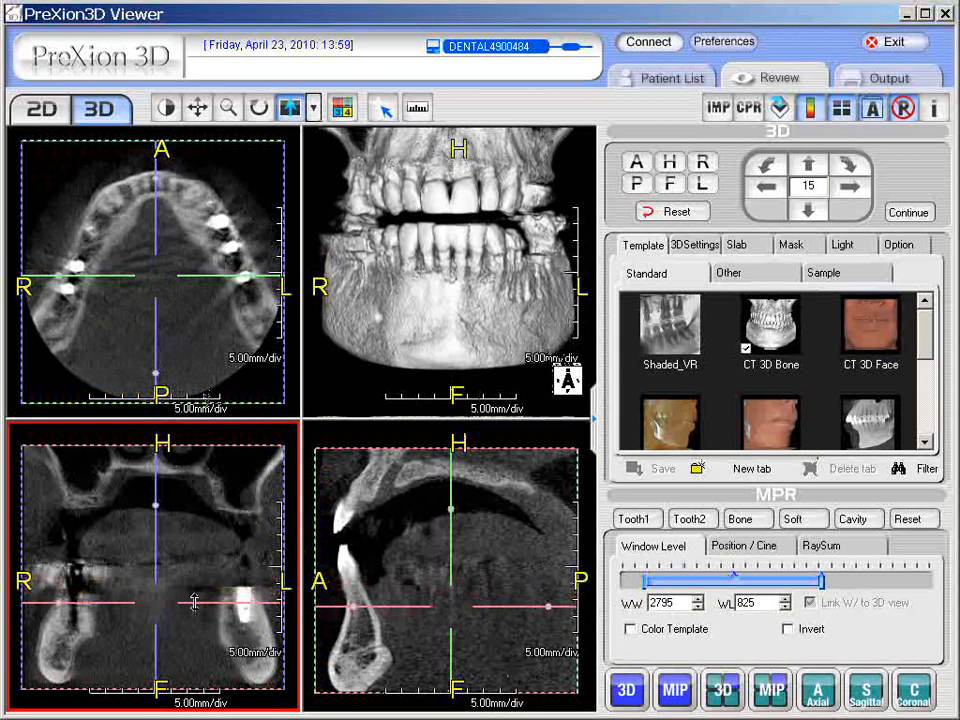
Enlarge the axial view and apply the Tooth1, Tooth2, Bone and Soft window-level presets in turn.
mouse_move(194, 600)
mouse_down()
mouse_move(191, 560)
mouse_move(182, 599)
mouse_up()
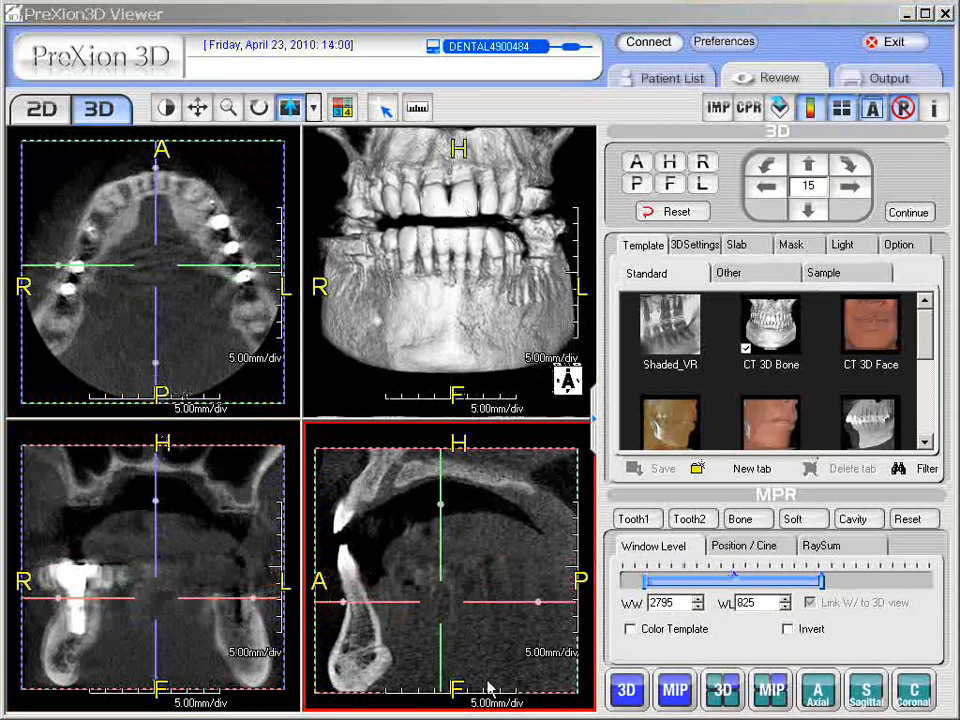
double_click(199, 322)
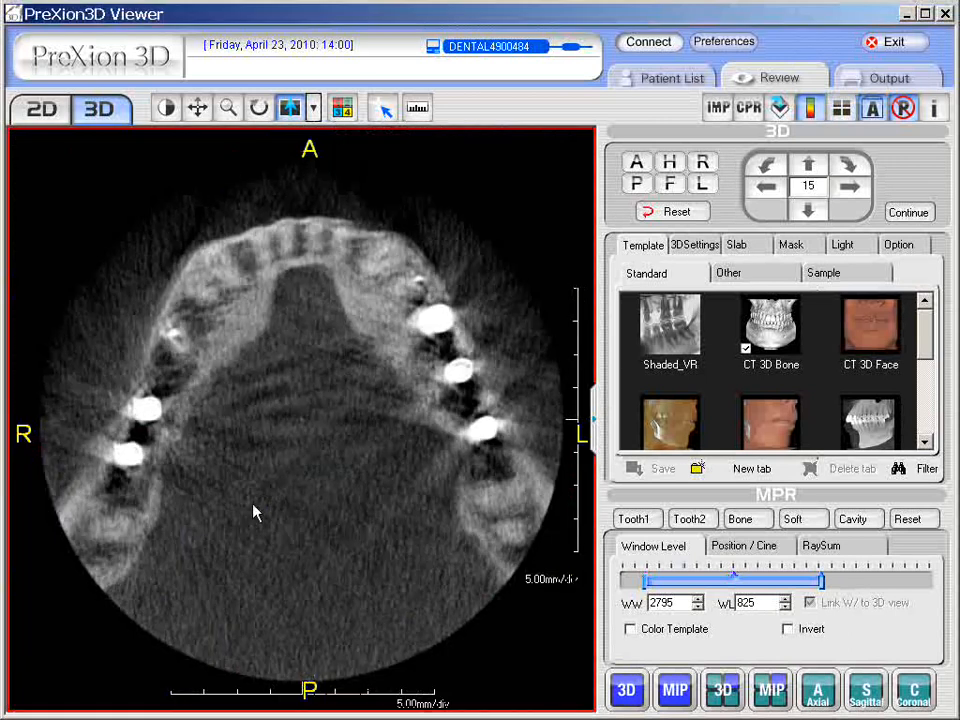
click(634, 521)
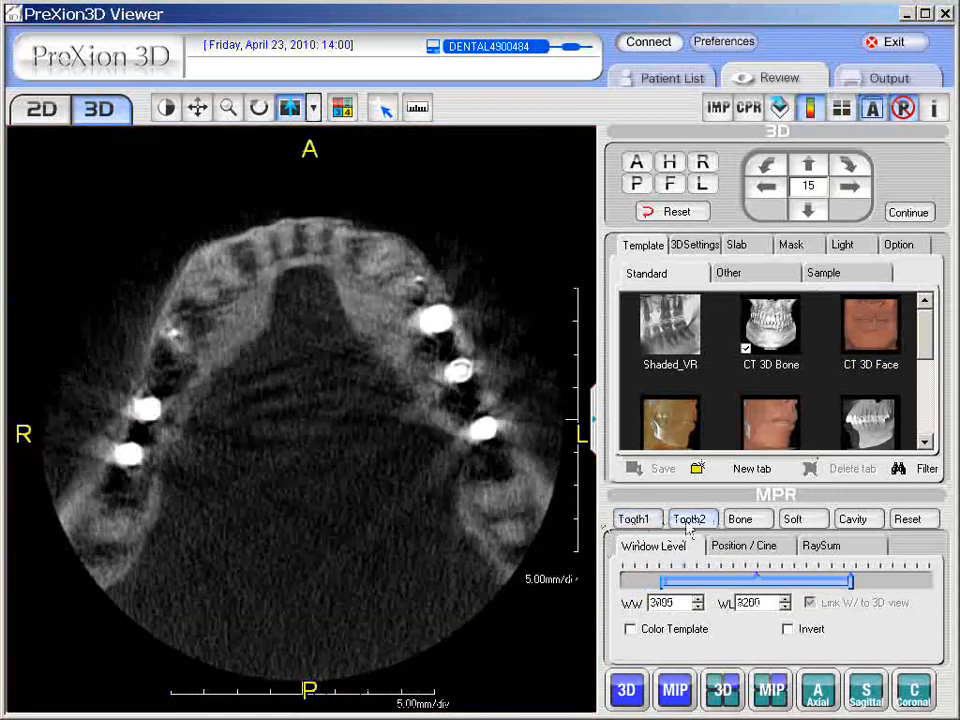
click(694, 521)
click(750, 522)
click(797, 522)
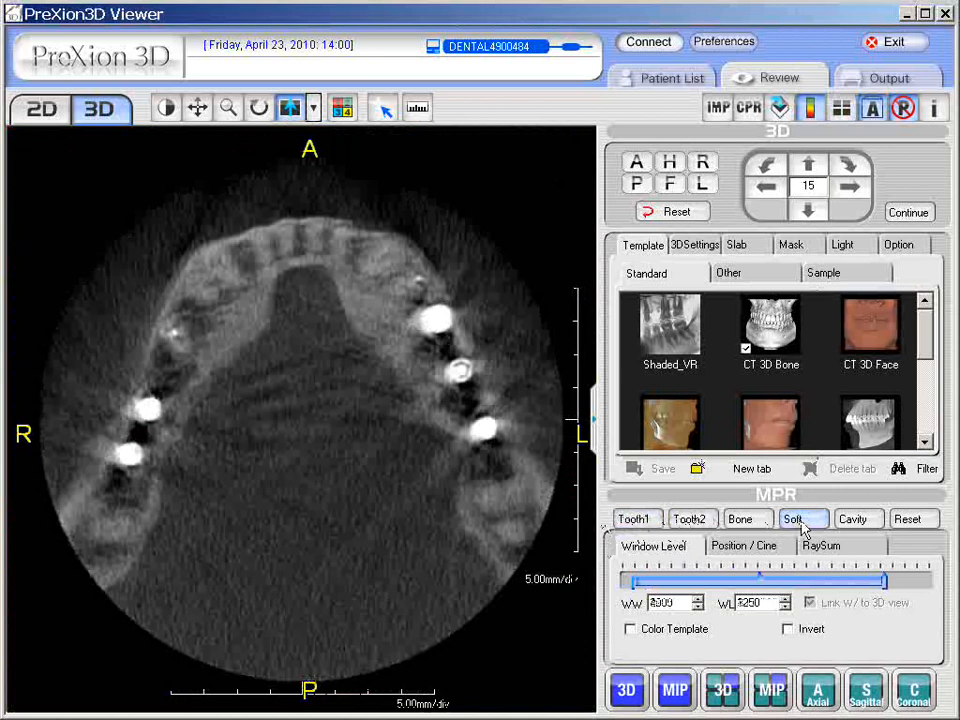
Adjust the axial image's window to width 3660 and level 1165.
drag(330, 516, 348, 531)
Enlarge the coronal view and scroll back and forth through its slices.
double_click(351, 478)
double_click(211, 565)
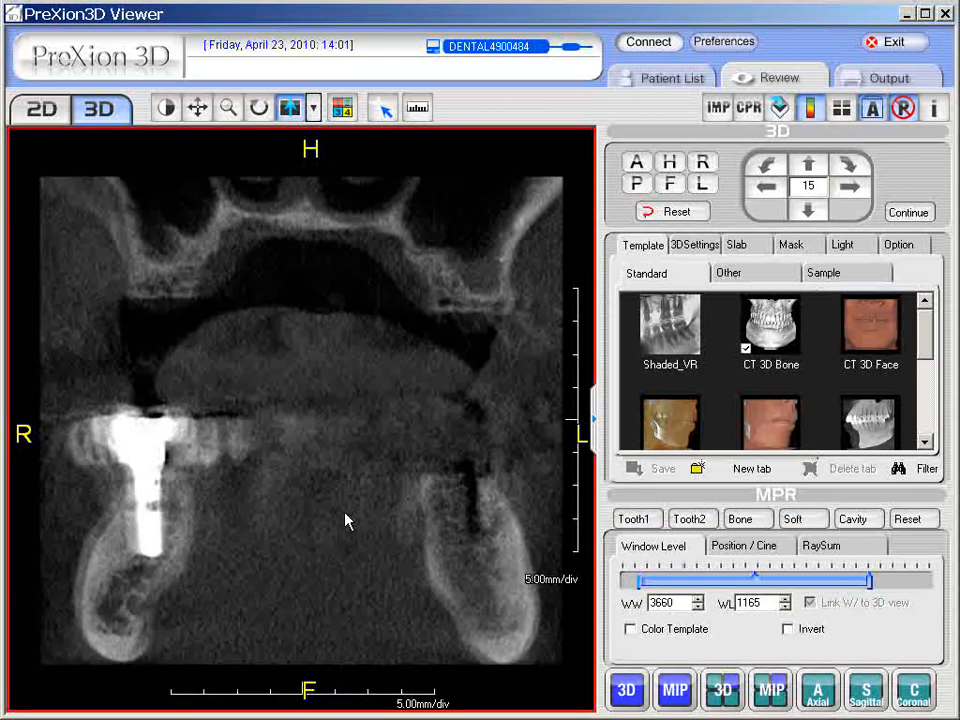
scroll(345, 521, down, 3)
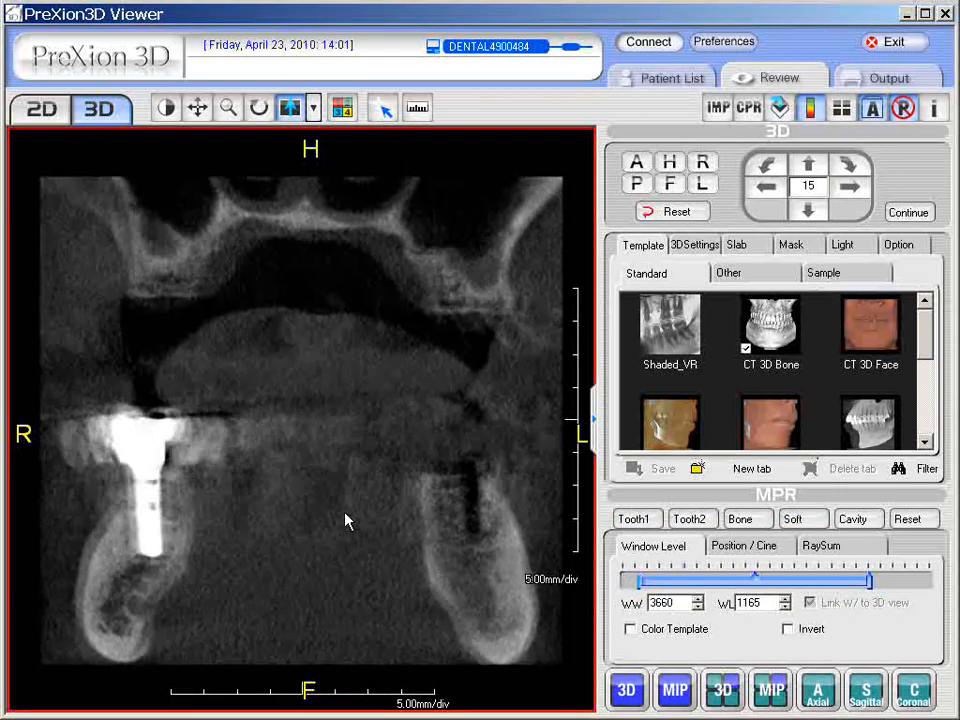
scroll(345, 520, down, 1)
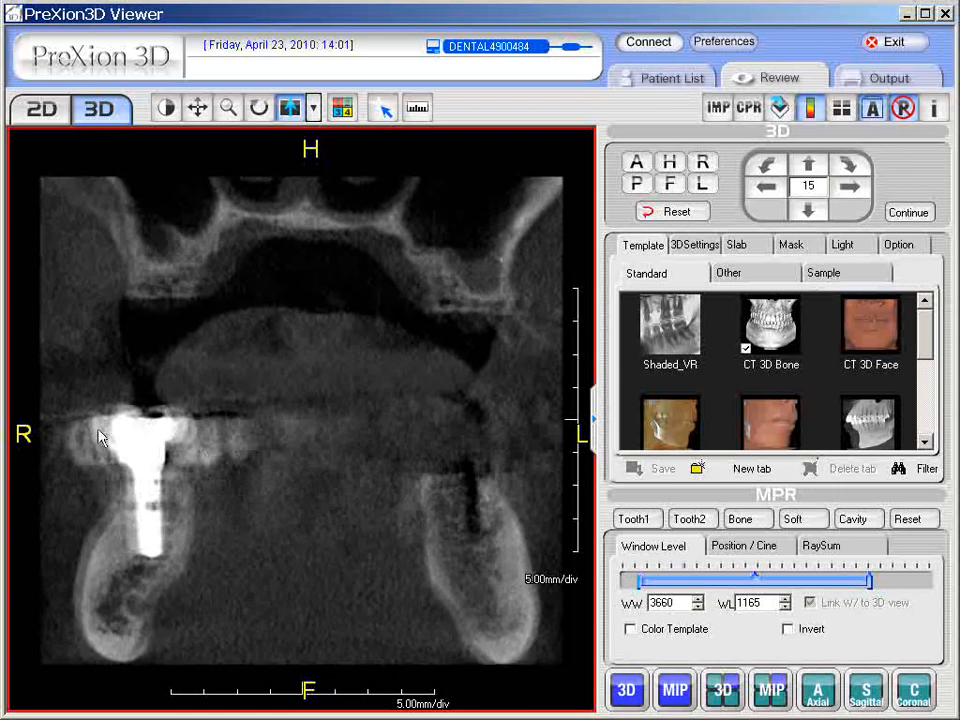
scroll(240, 478, down, 3)
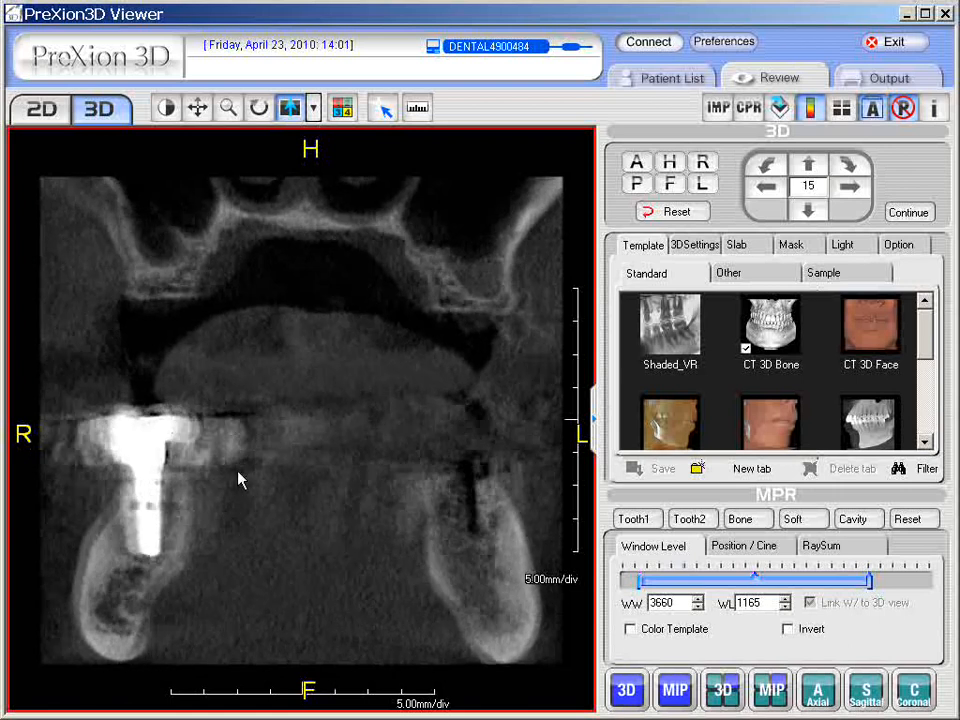
scroll(270, 485, down, 5)
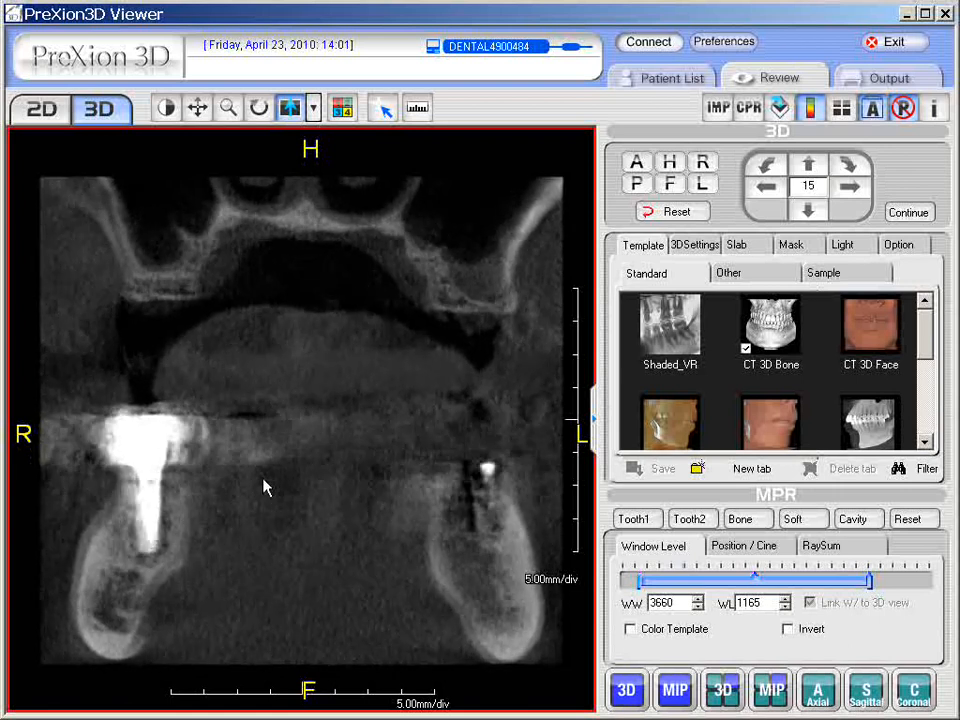
scroll(266, 478, down, 4)
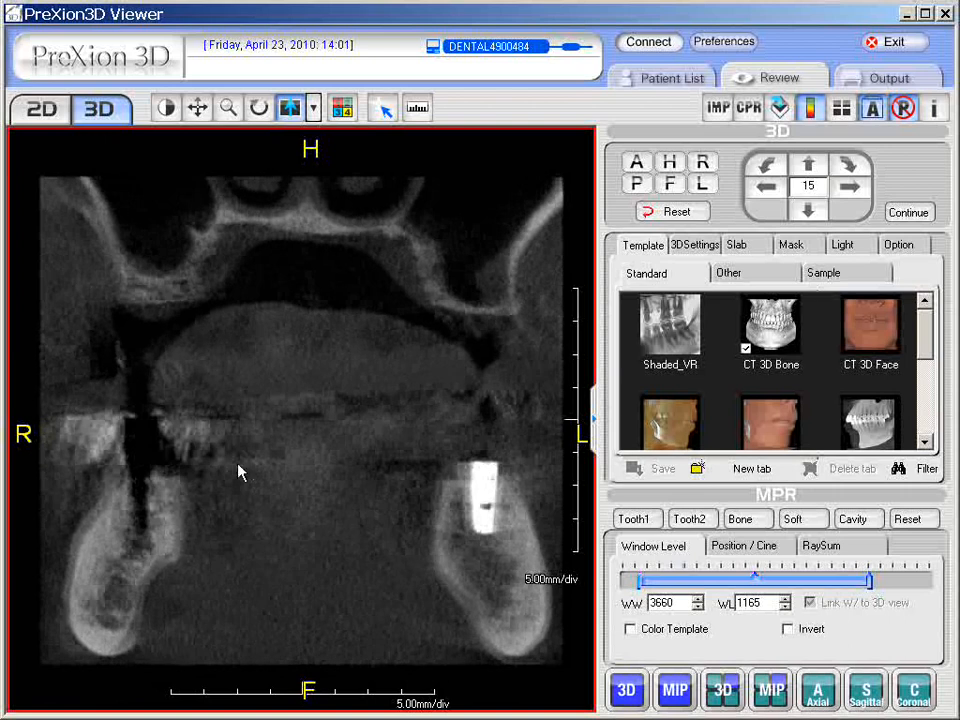
scroll(230, 460, up, 4)
scroll(213, 457, up, 5)
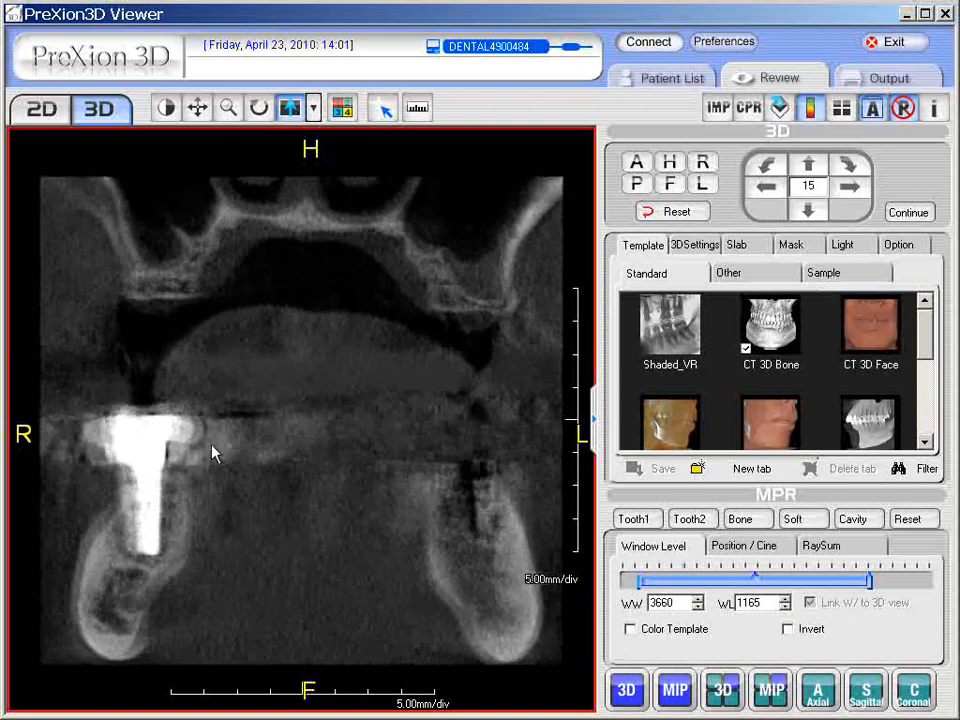
scroll(212, 453, up, 1)
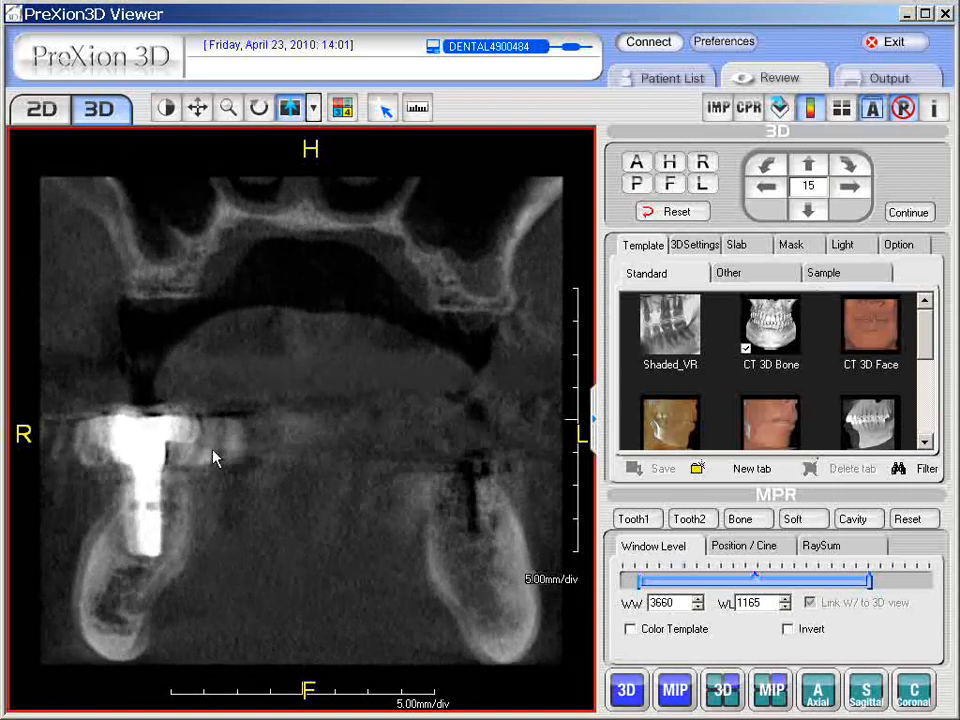
Enlarge the axial view and enable RaySum with a thickness of 4 x Slice Thickness.
double_click(253, 520)
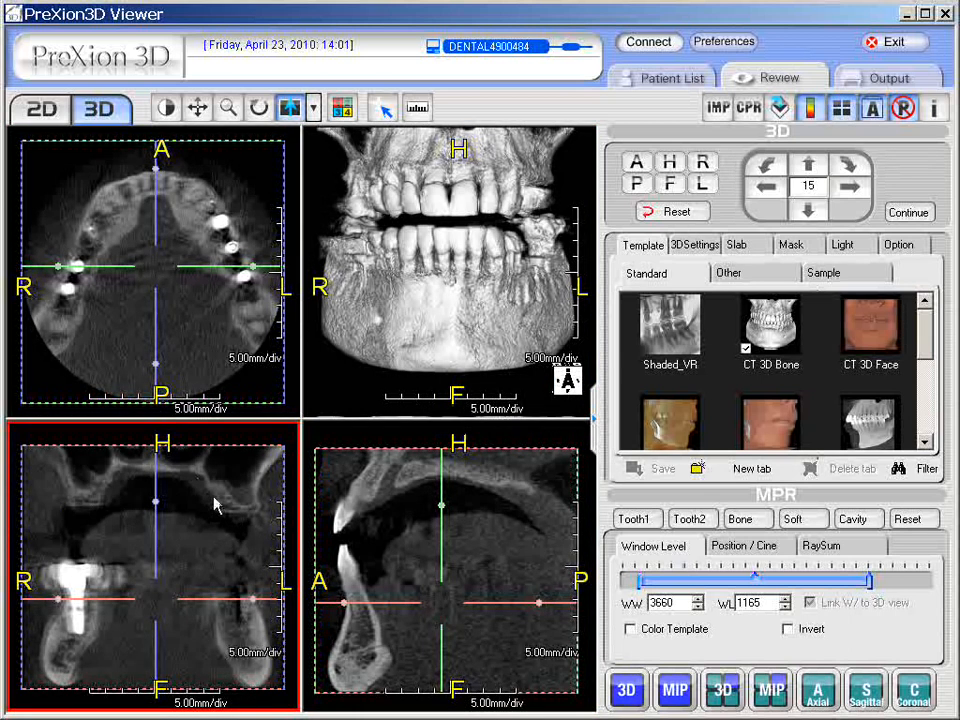
double_click(232, 351)
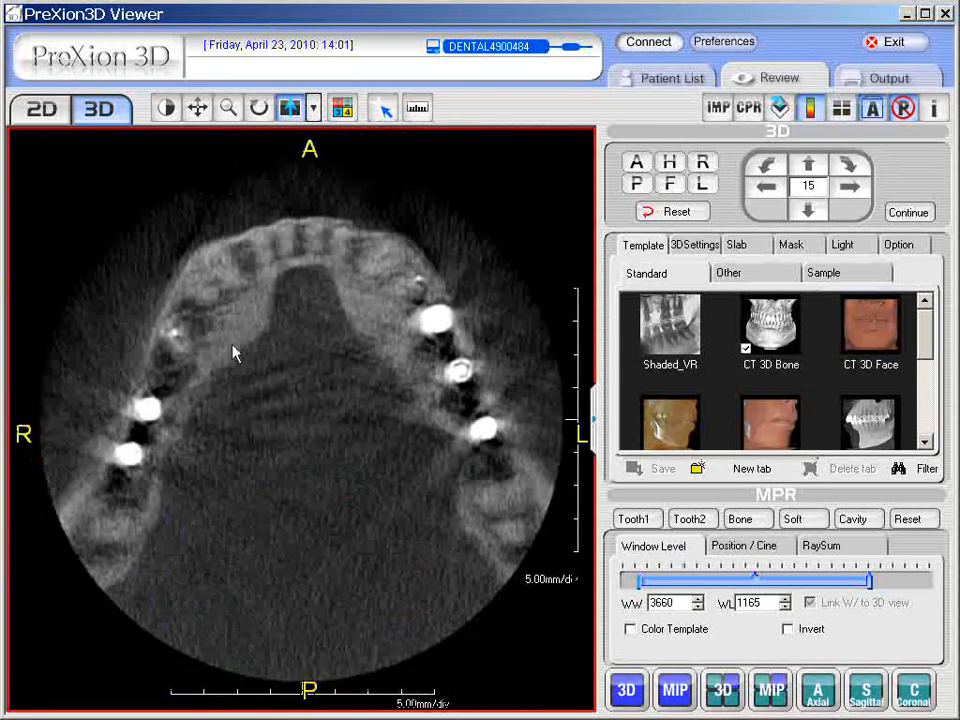
click(825, 546)
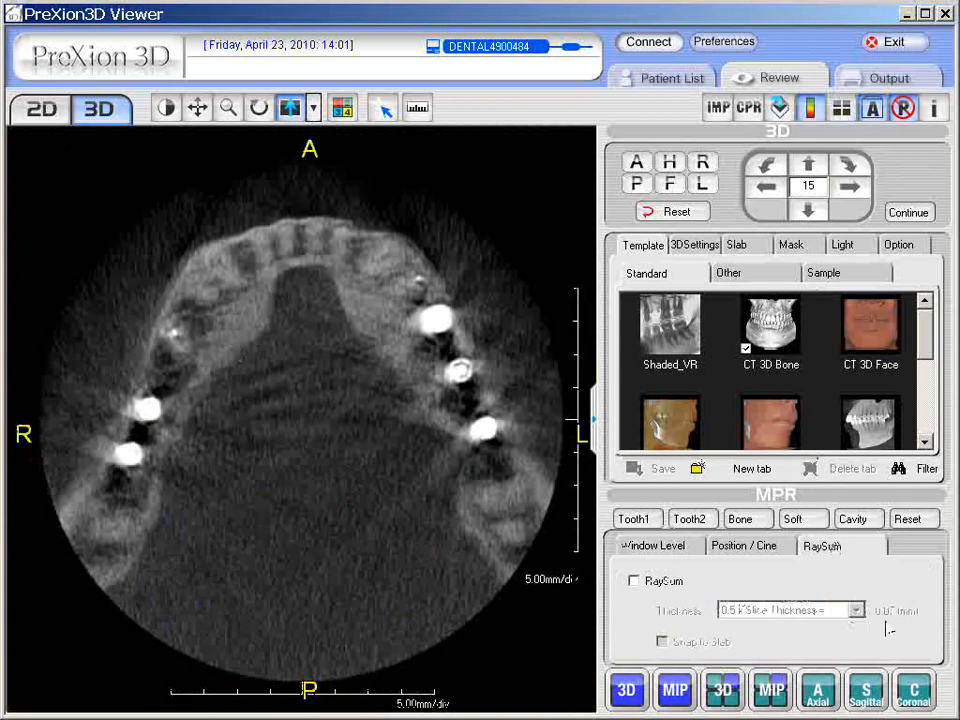
click(634, 581)
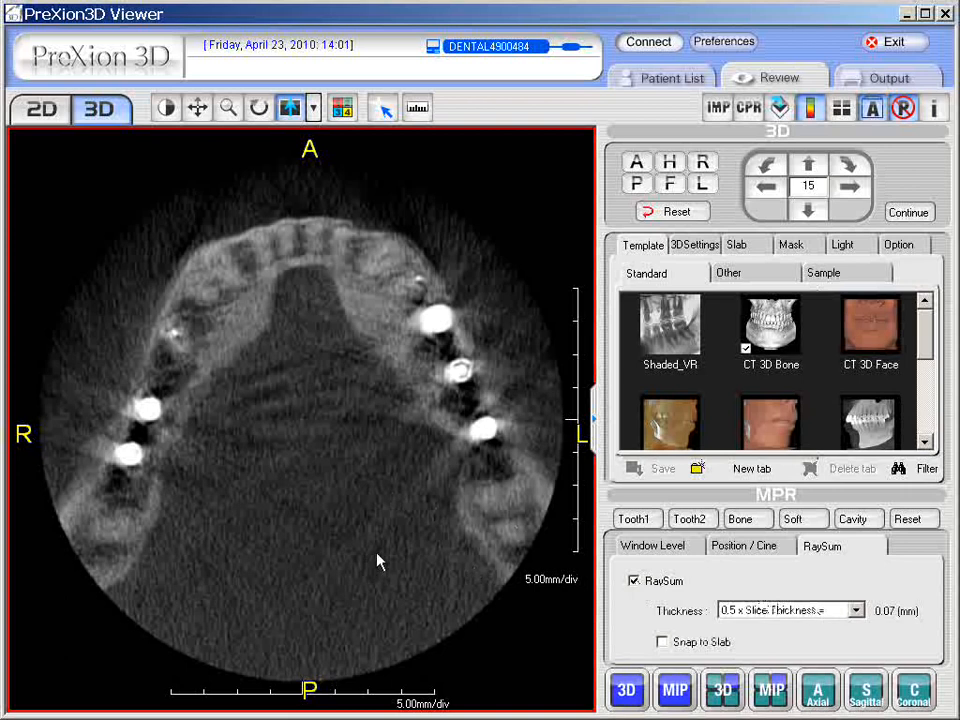
click(857, 611)
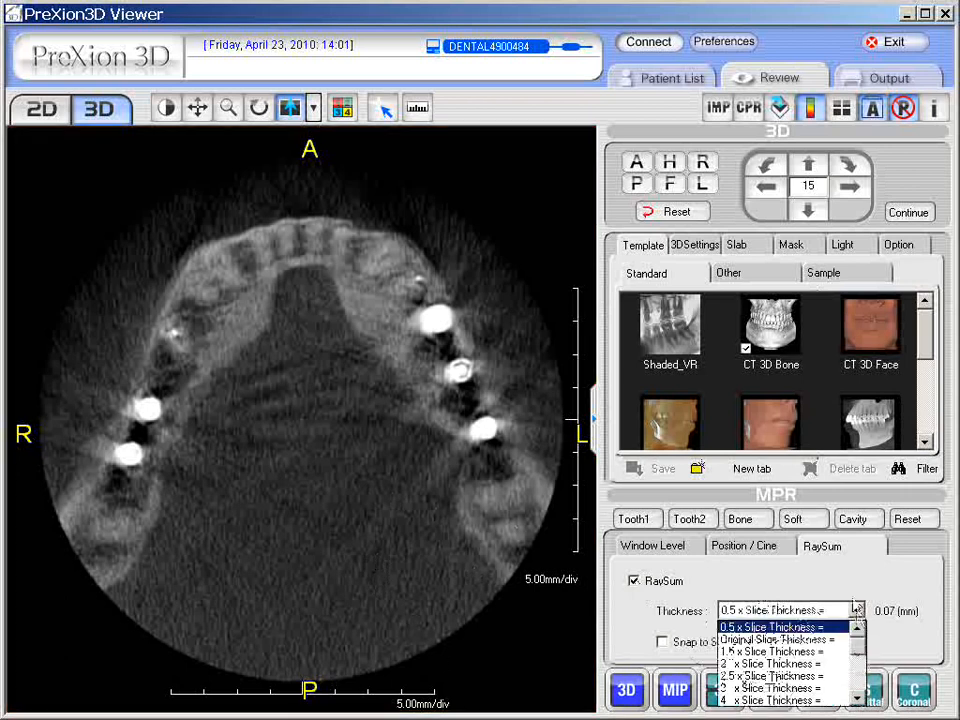
click(850, 700)
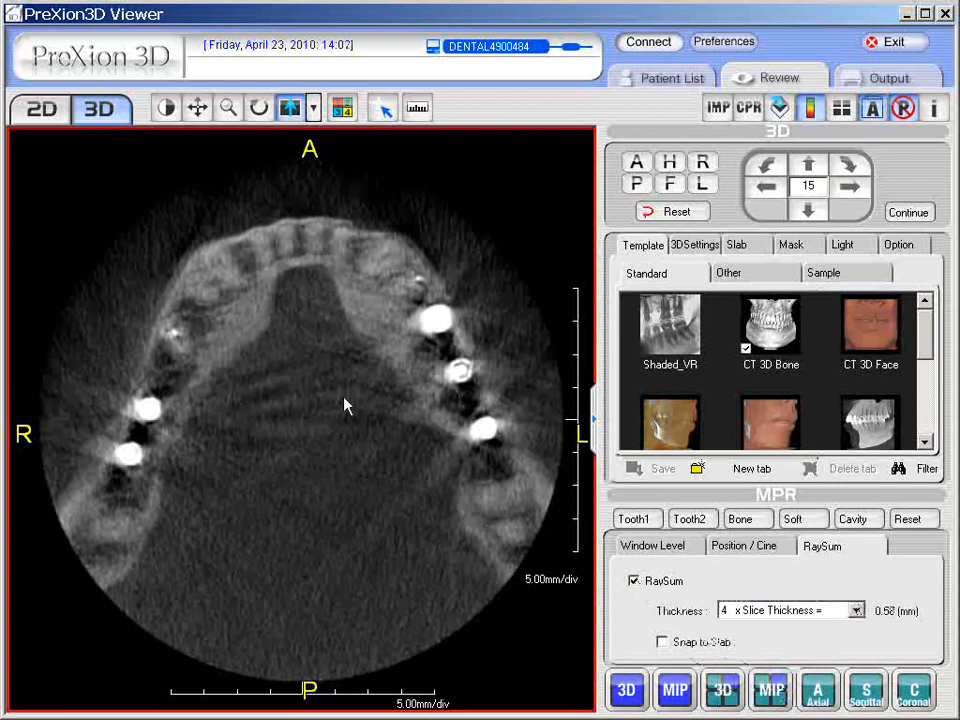
Compare the four views and the enlarged sagittal view with RaySum switched off and on.
double_click(296, 459)
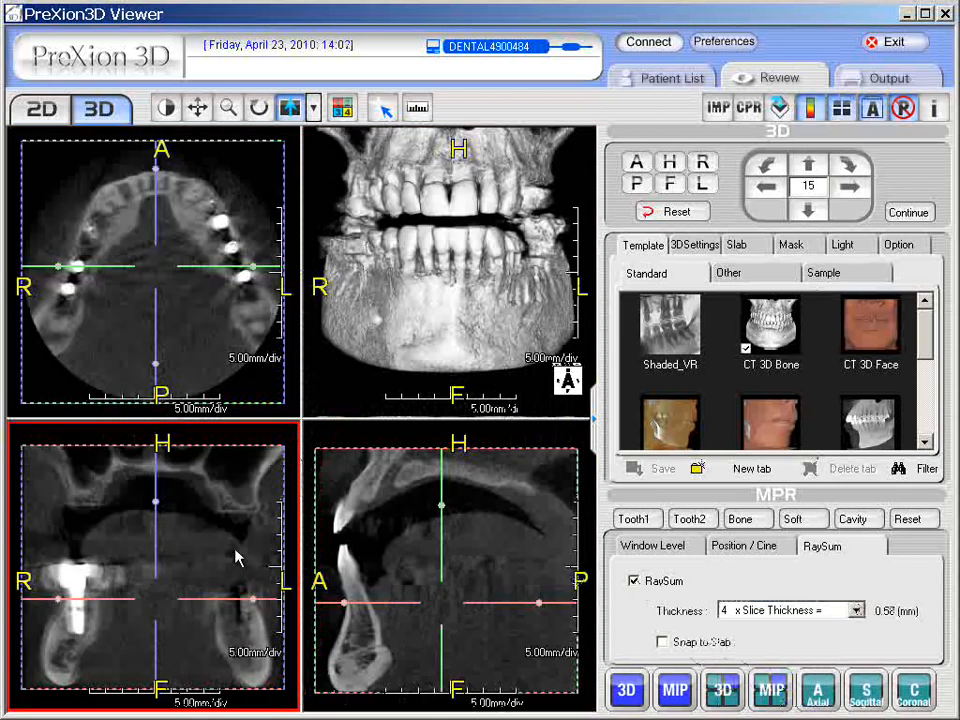
click(560, 637)
click(191, 565)
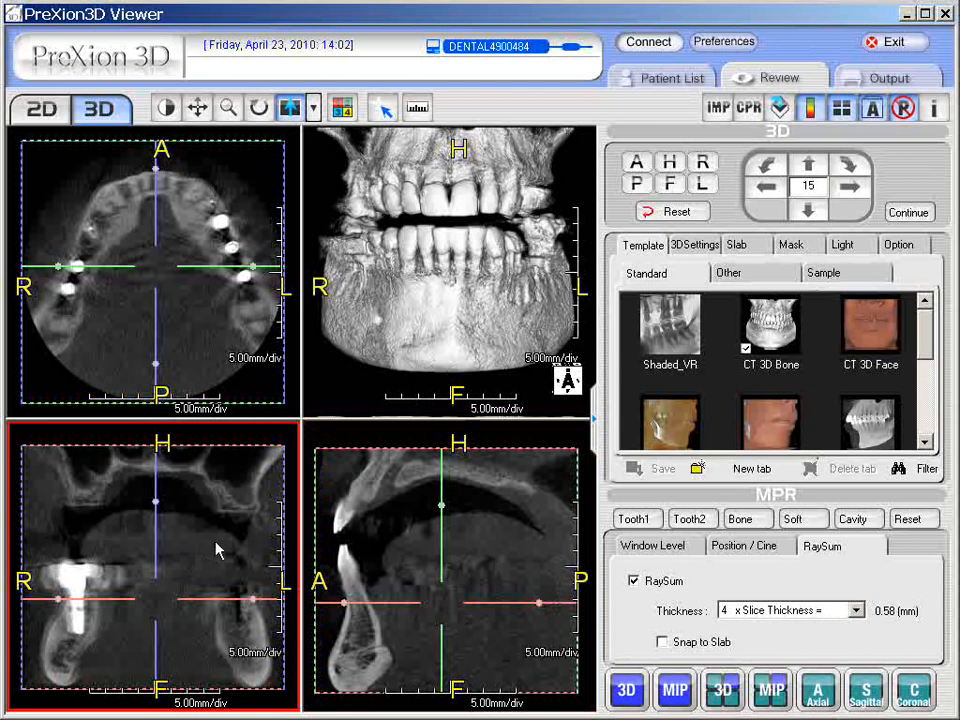
click(547, 555)
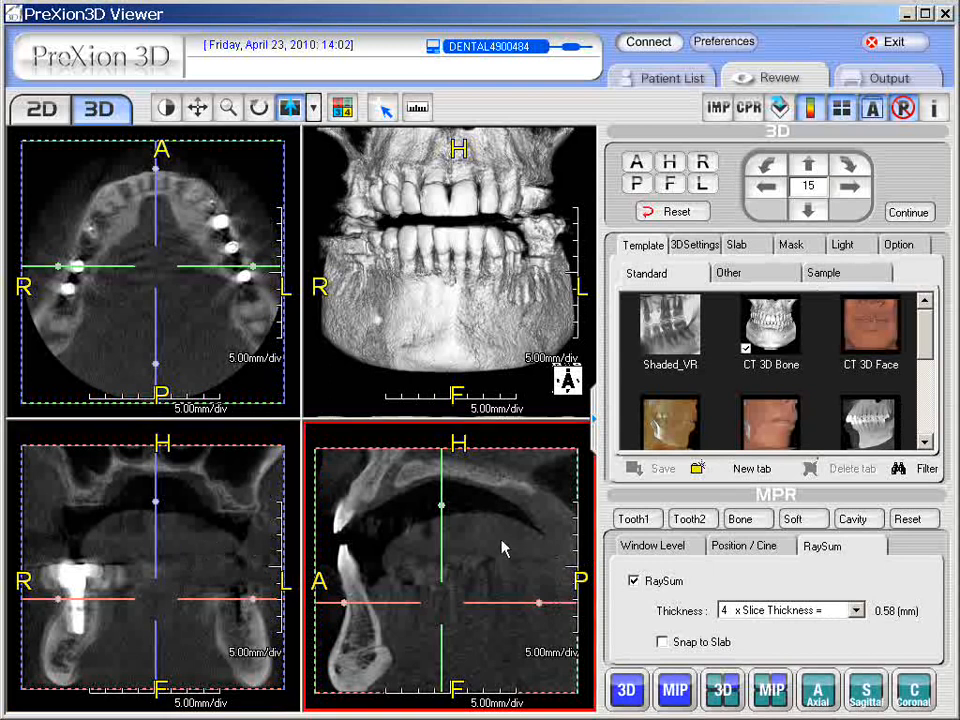
click(635, 584)
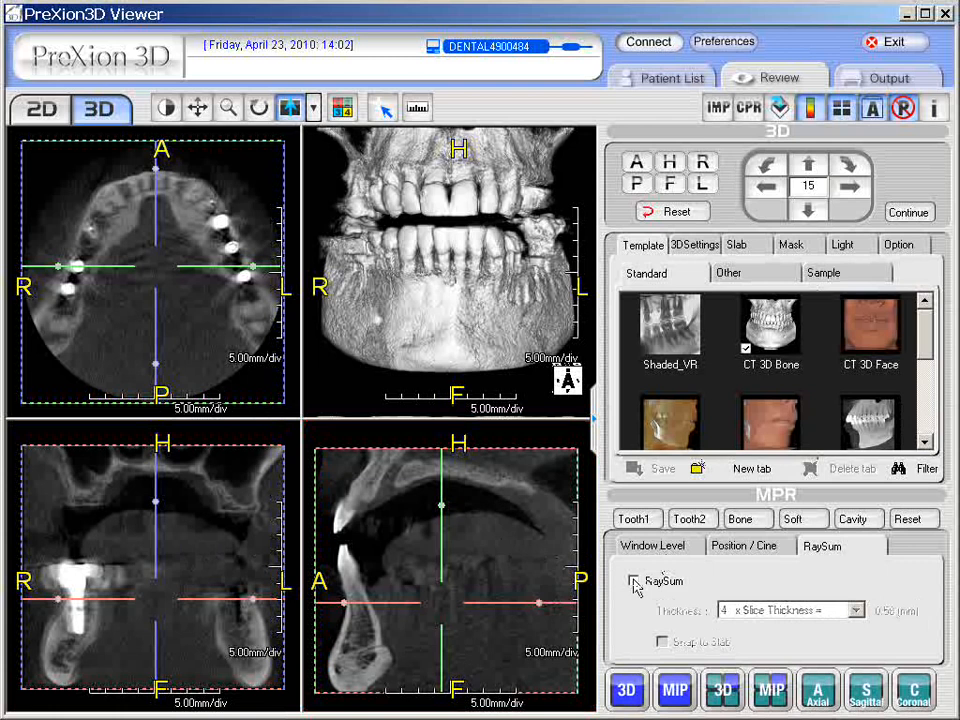
click(634, 582)
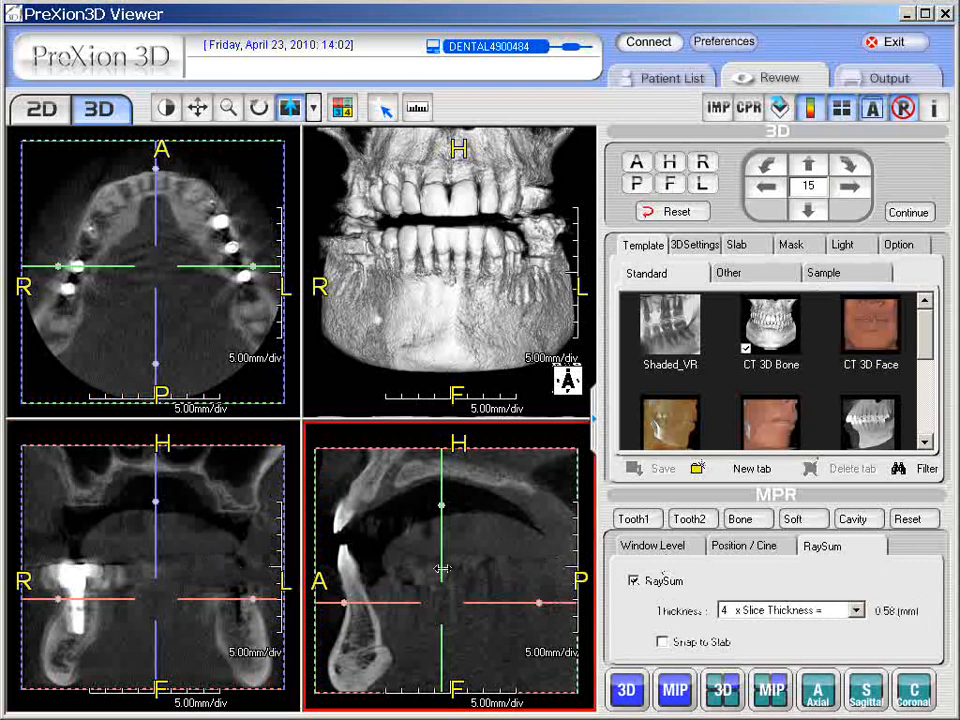
double_click(477, 541)
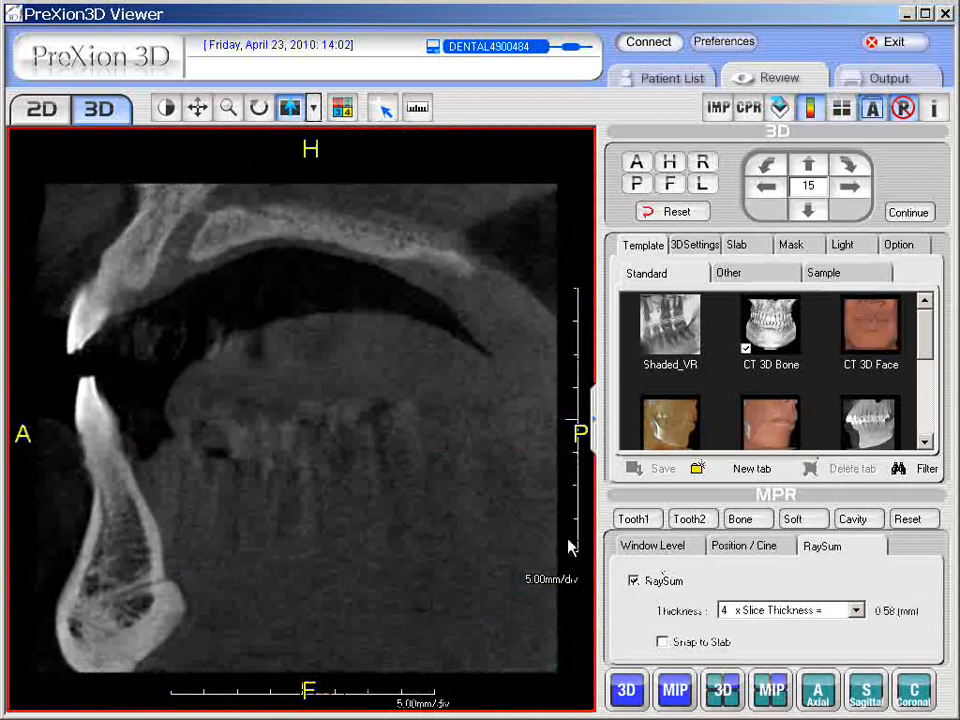
click(634, 581)
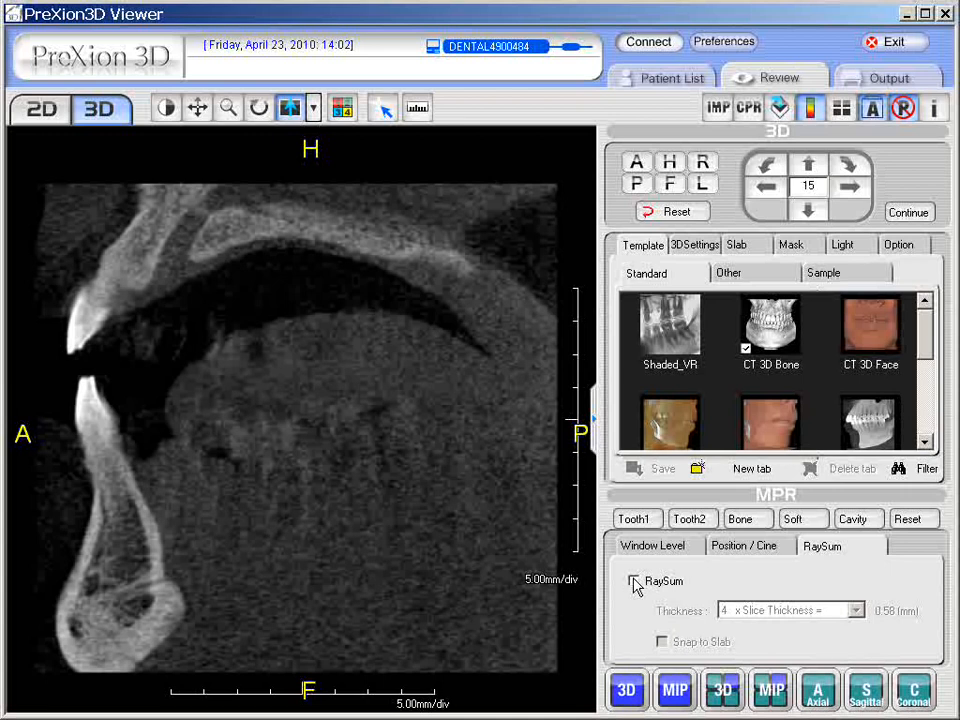
click(634, 581)
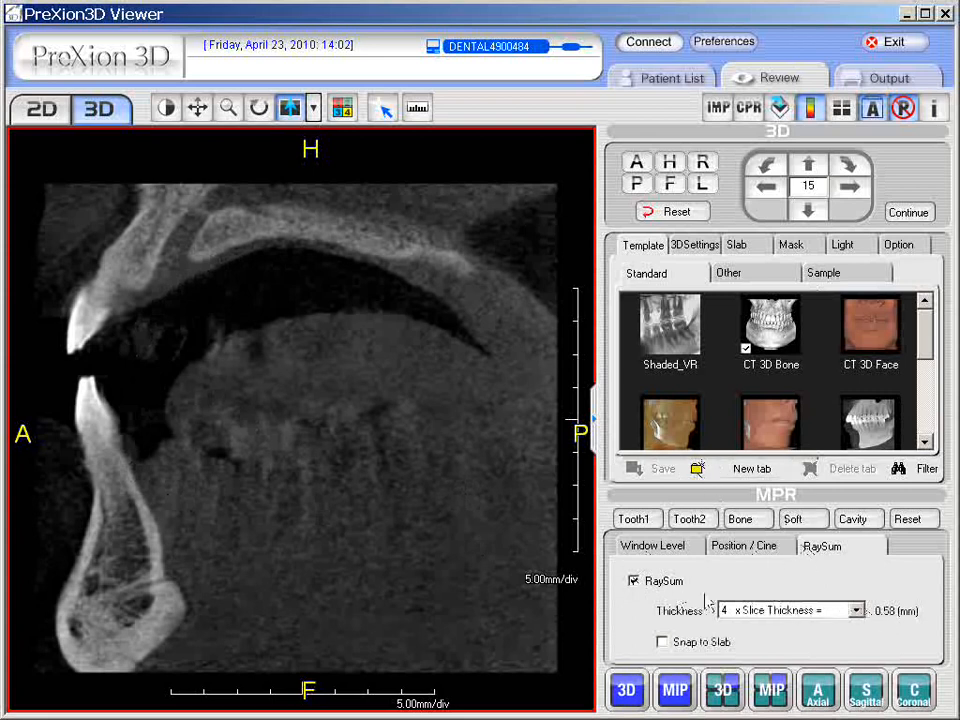
Set the RaySum thickness to 7 x Slice Thickness and return to the four-view layout.
click(858, 611)
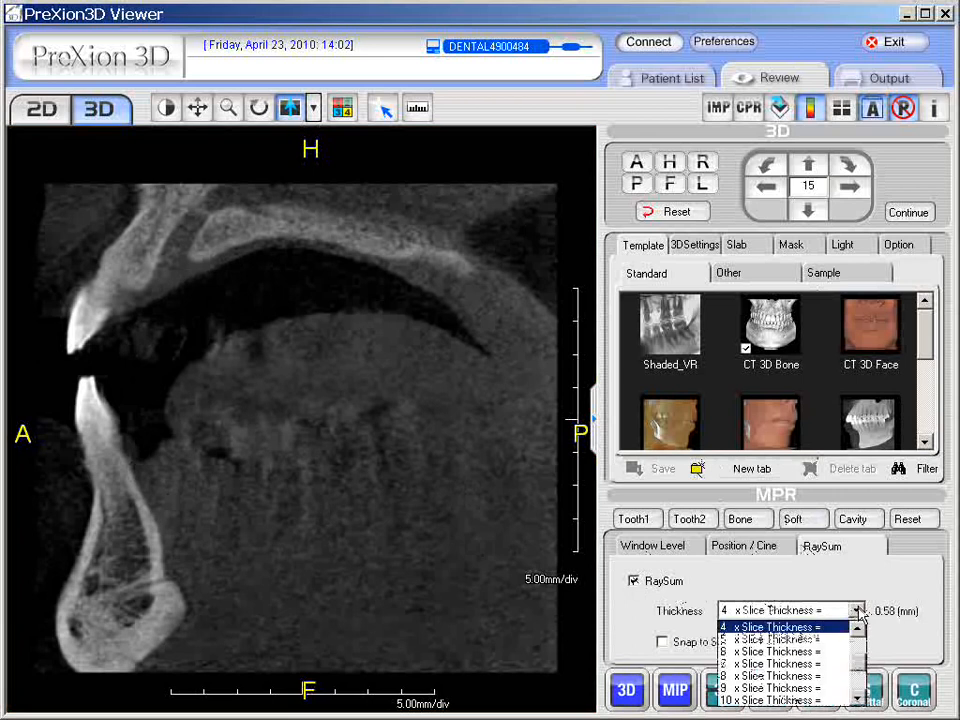
click(774, 666)
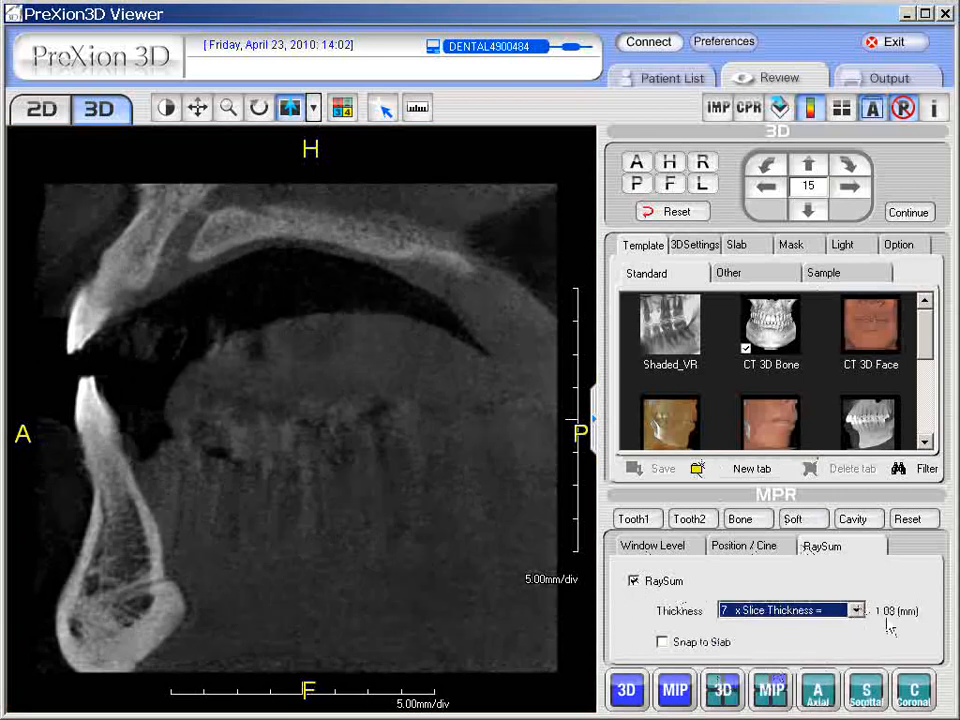
click(473, 572)
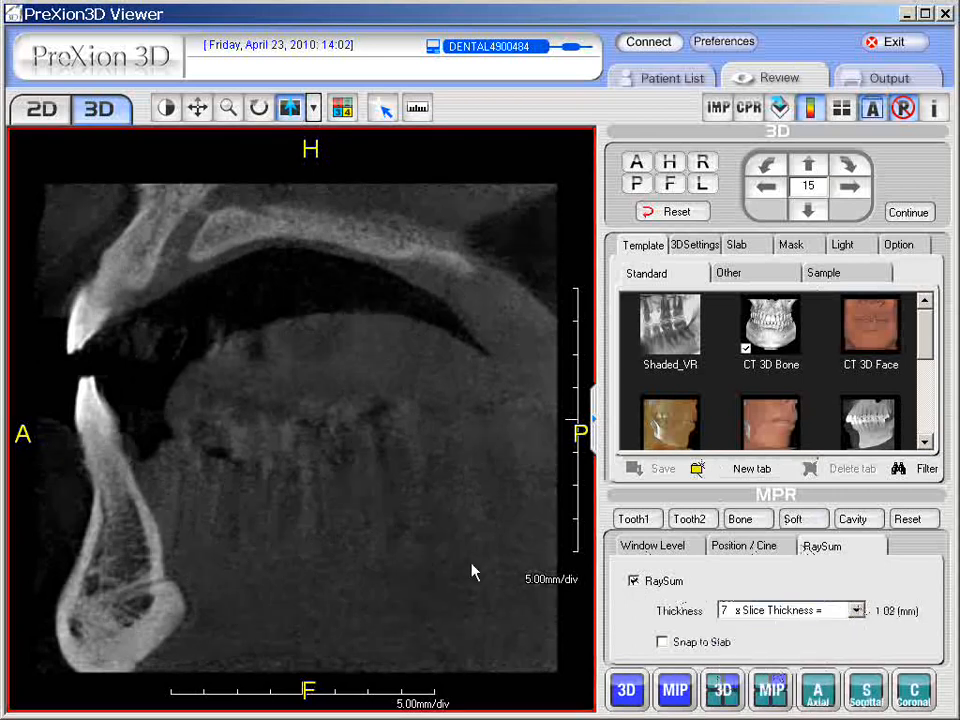
double_click(279, 363)
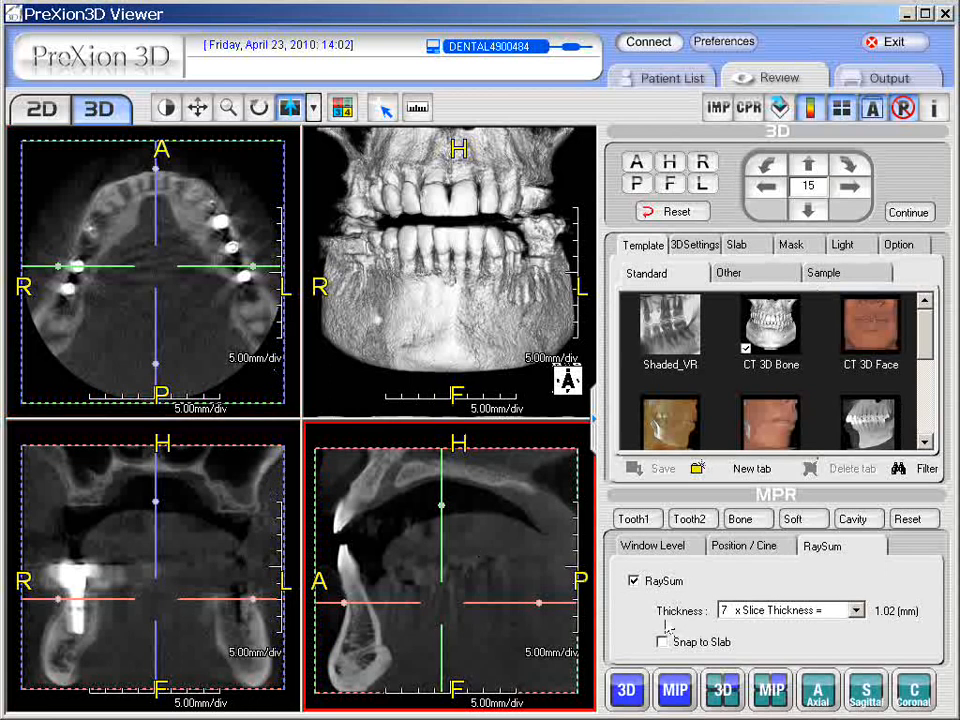
Toggle RaySum off and on again and inspect the enlarged sagittal view.
click(632, 580)
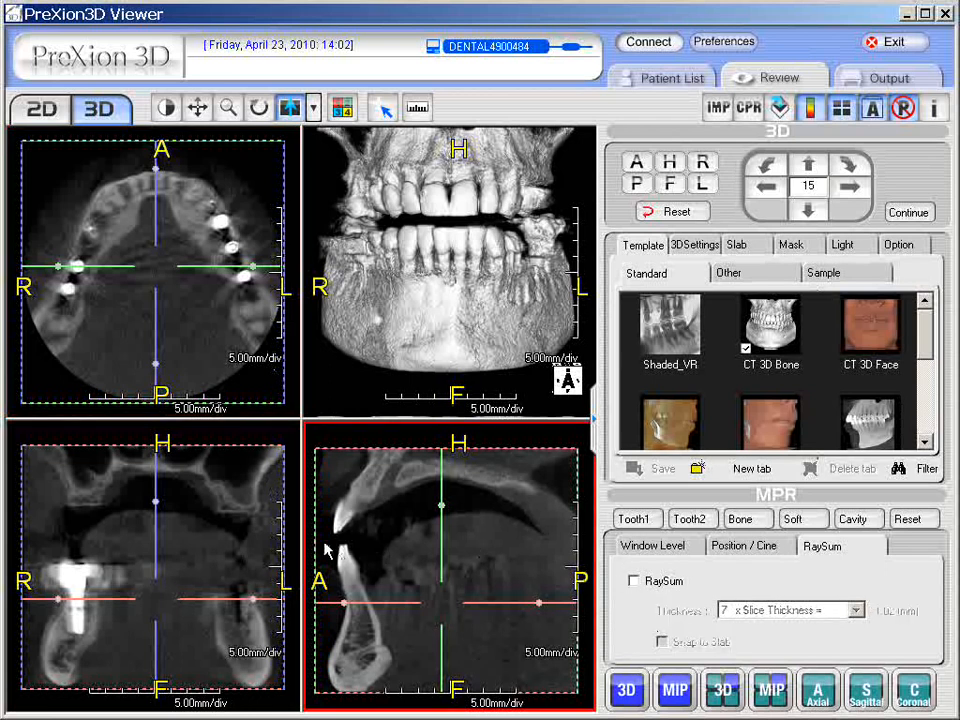
click(633, 581)
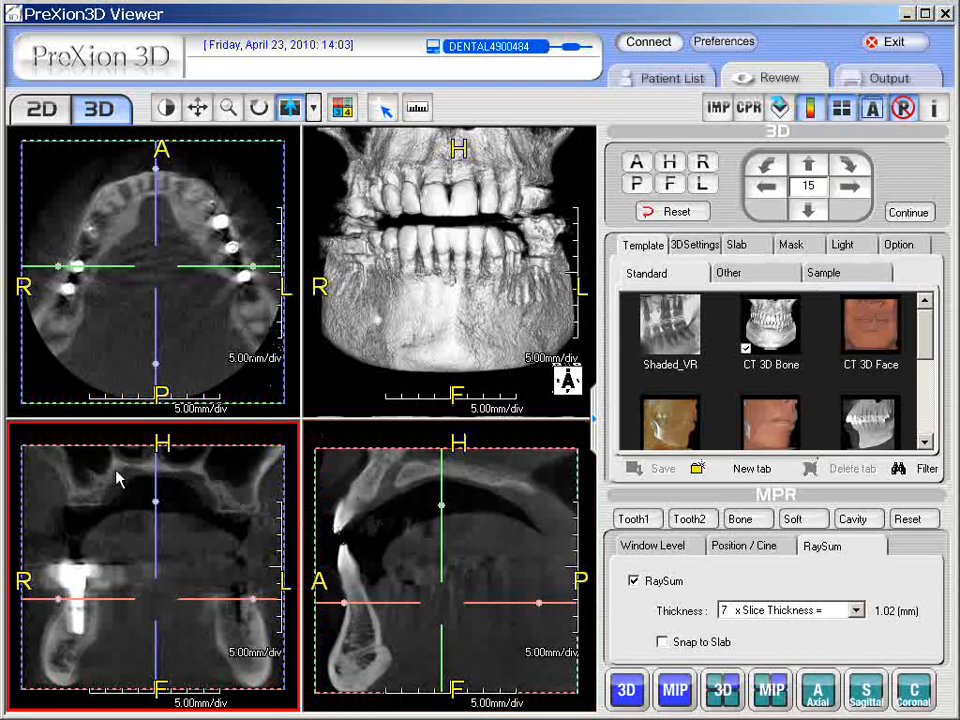
double_click(497, 527)
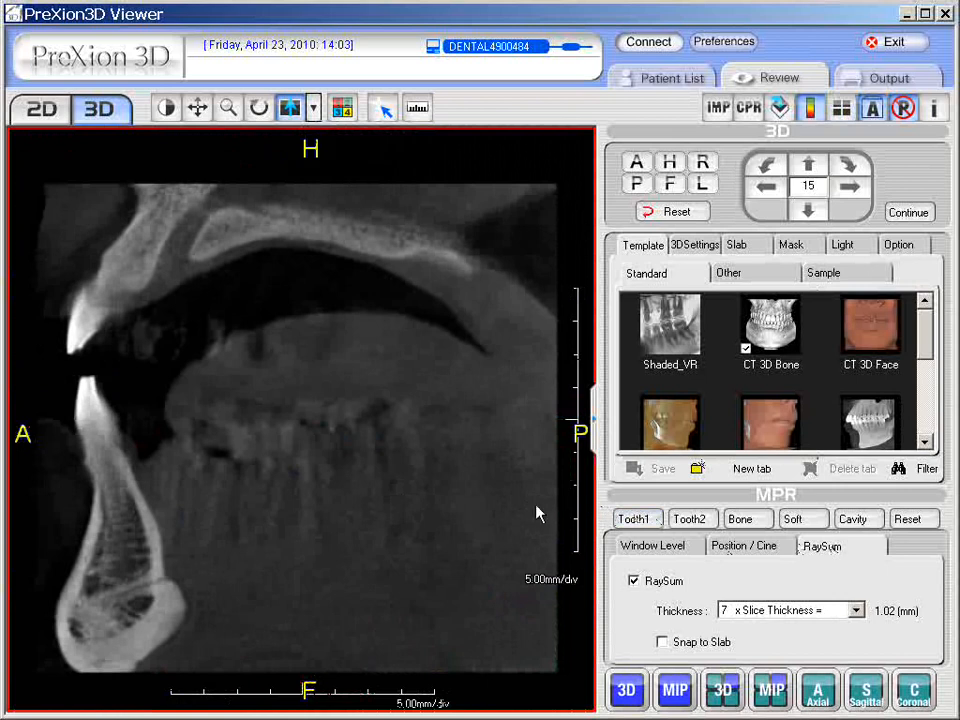
double_click(404, 470)
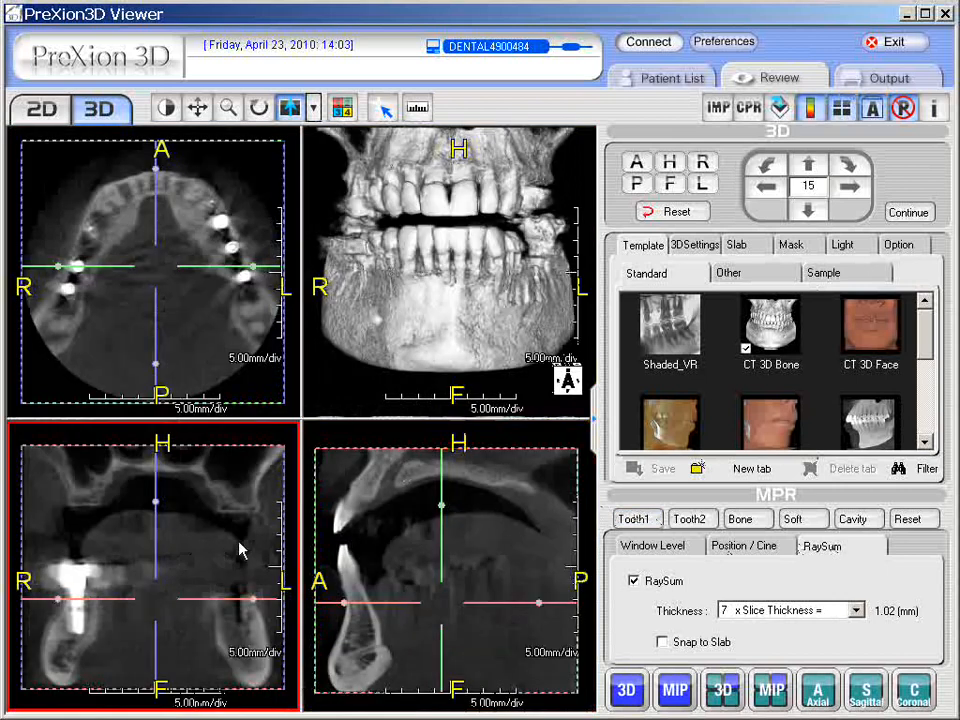
Set the RaySum thickness to 16 x Slice Thickness.
click(854, 610)
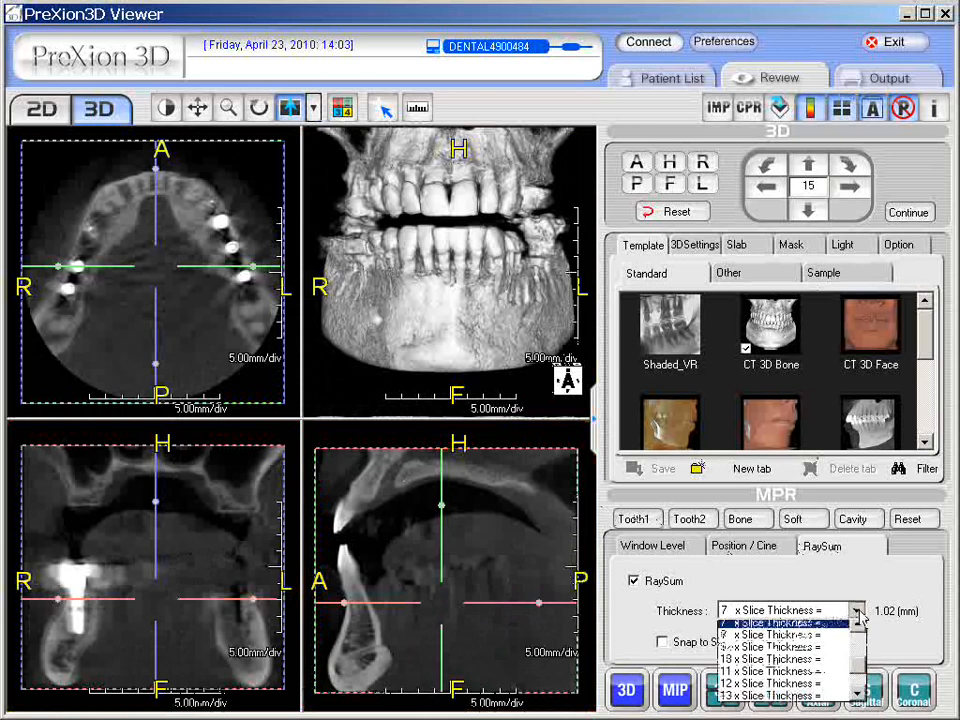
drag(853, 667, 851, 695)
click(814, 688)
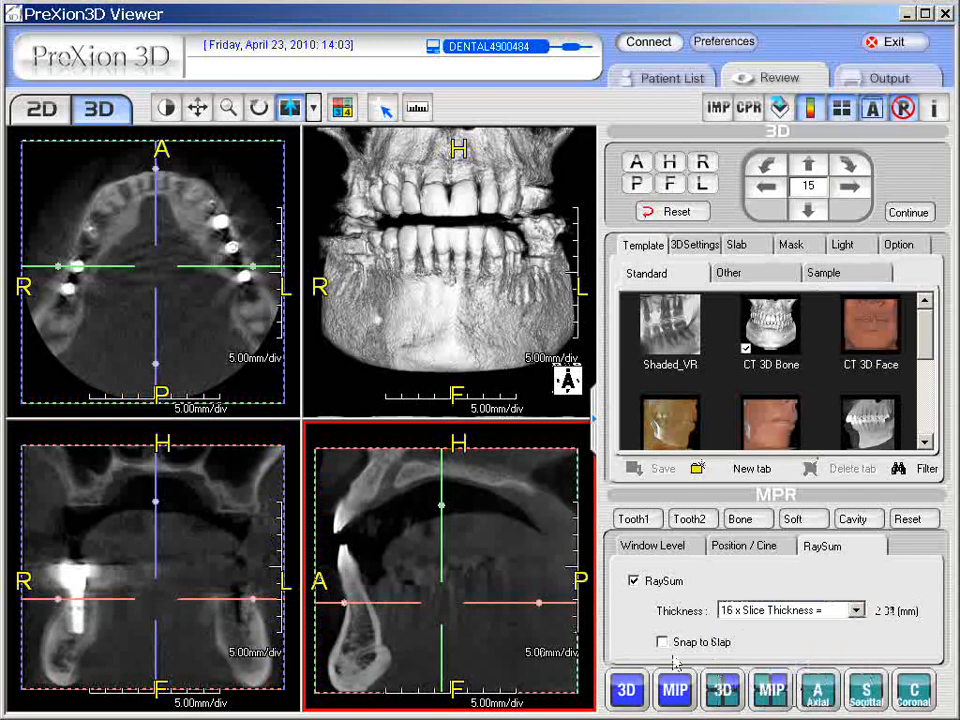
Enlarge the coronal view and toggle RaySum off and on to compare the slab effect.
double_click(219, 531)
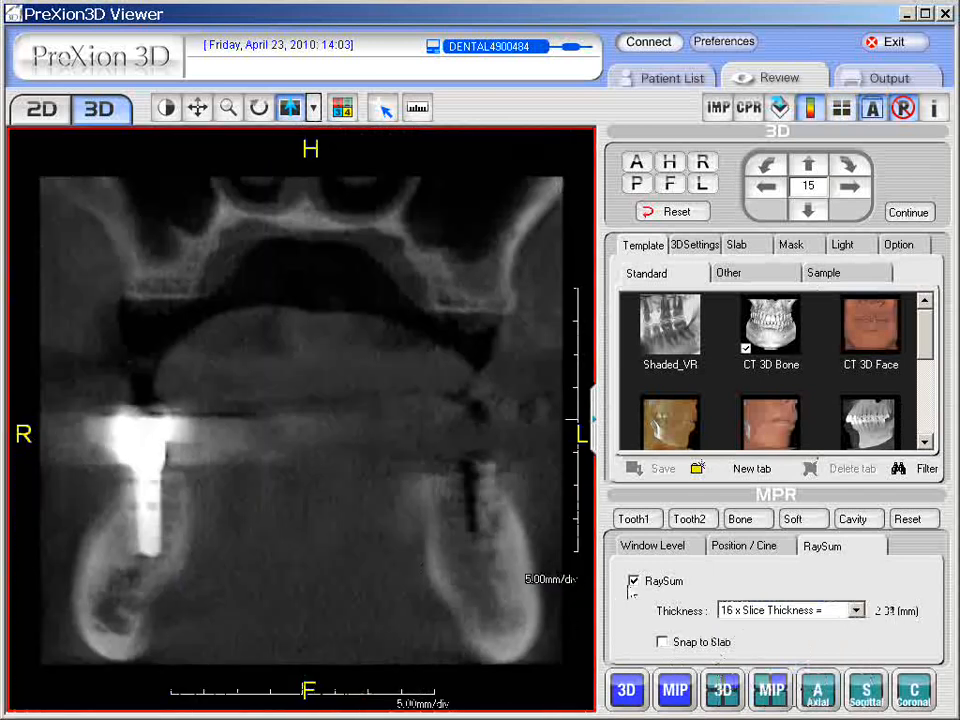
click(636, 584)
click(634, 582)
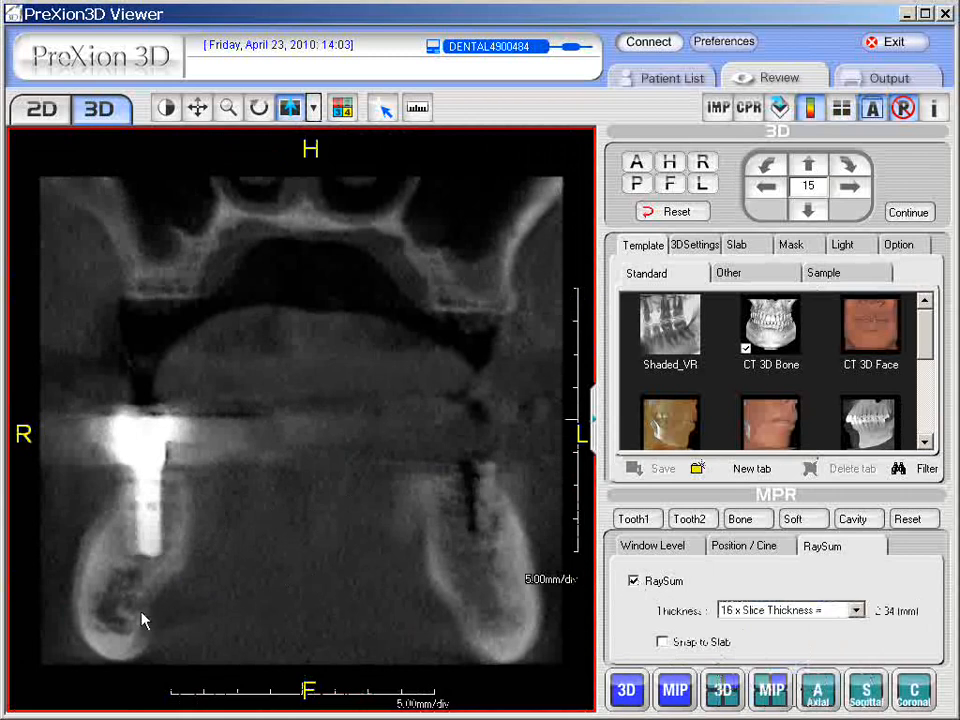
Set the RaySum thickness back to 7 x Slice Thickness.
click(858, 611)
drag(858, 686, 857, 667)
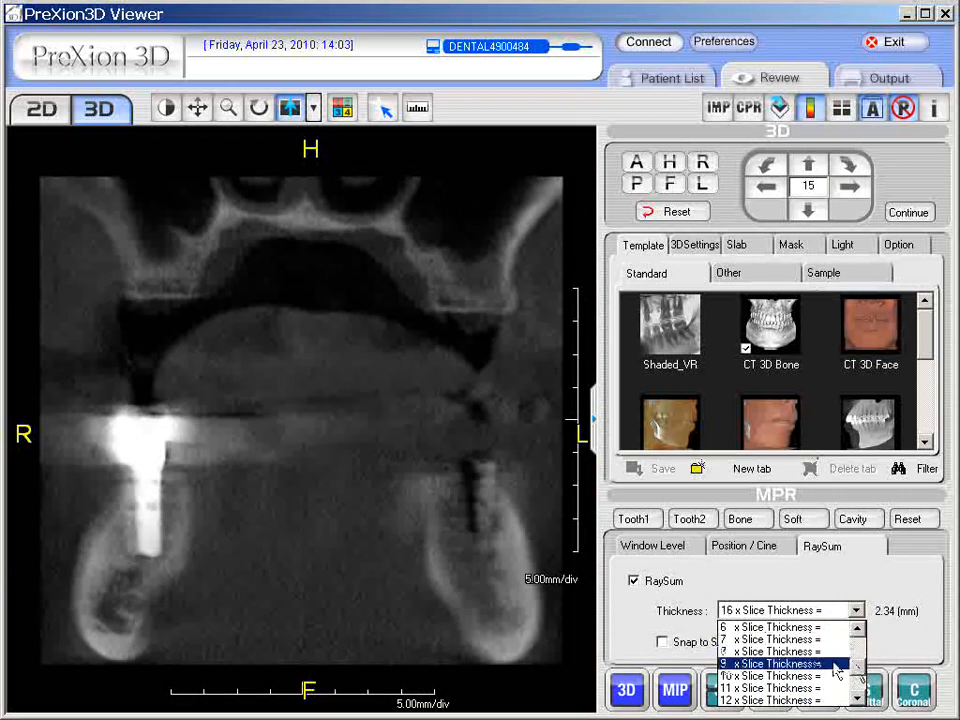
click(803, 641)
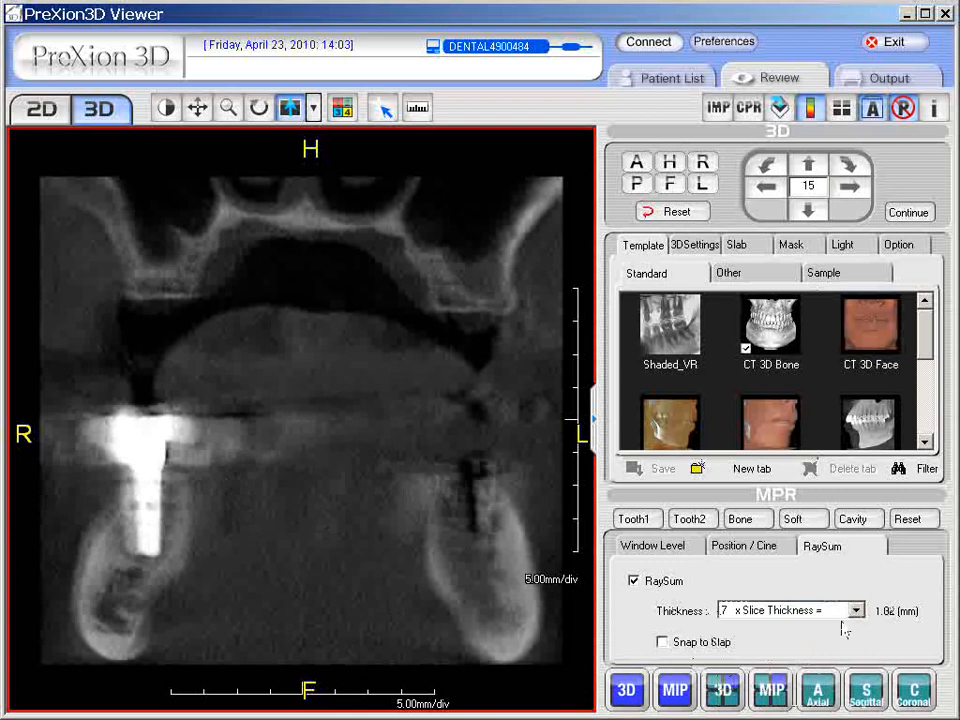
Switch RaySum off, return to the four-view layout, and switch RaySum back on.
click(634, 580)
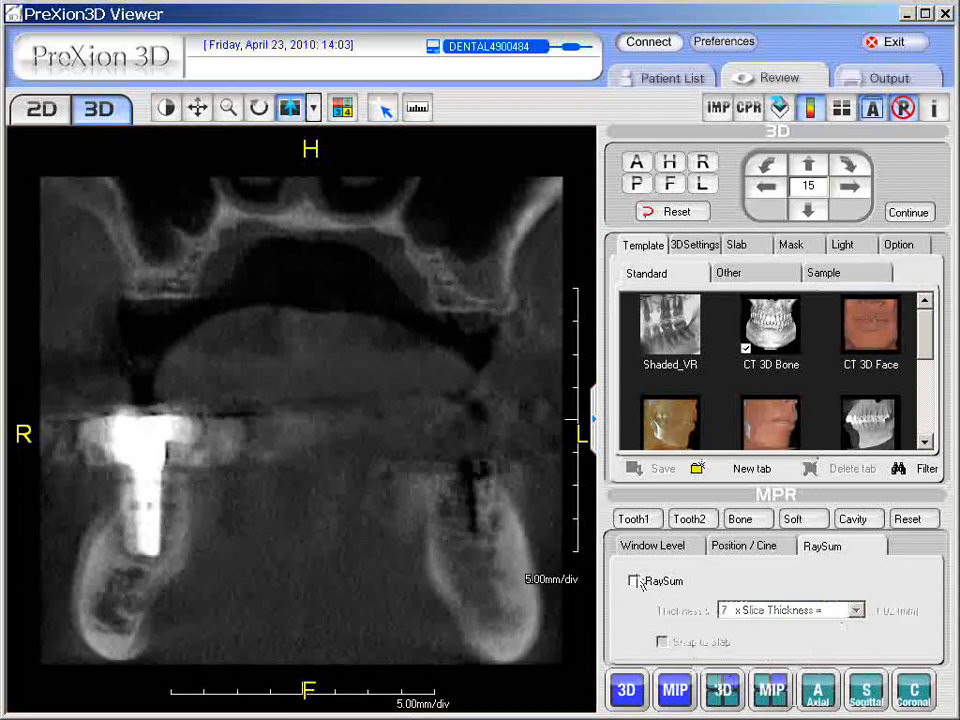
double_click(435, 547)
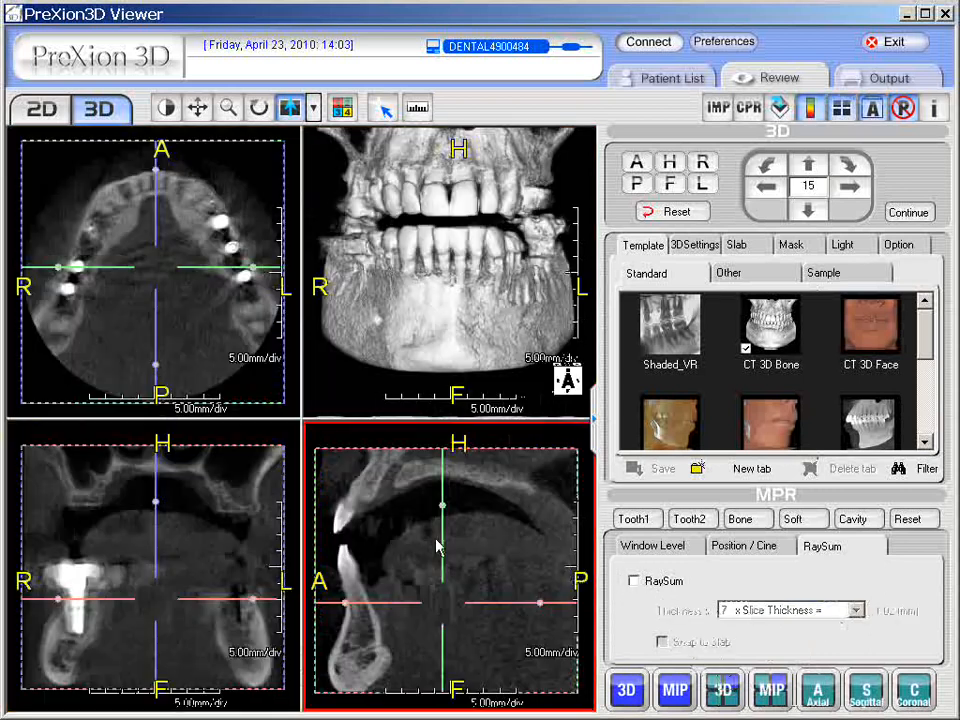
click(245, 355)
click(633, 580)
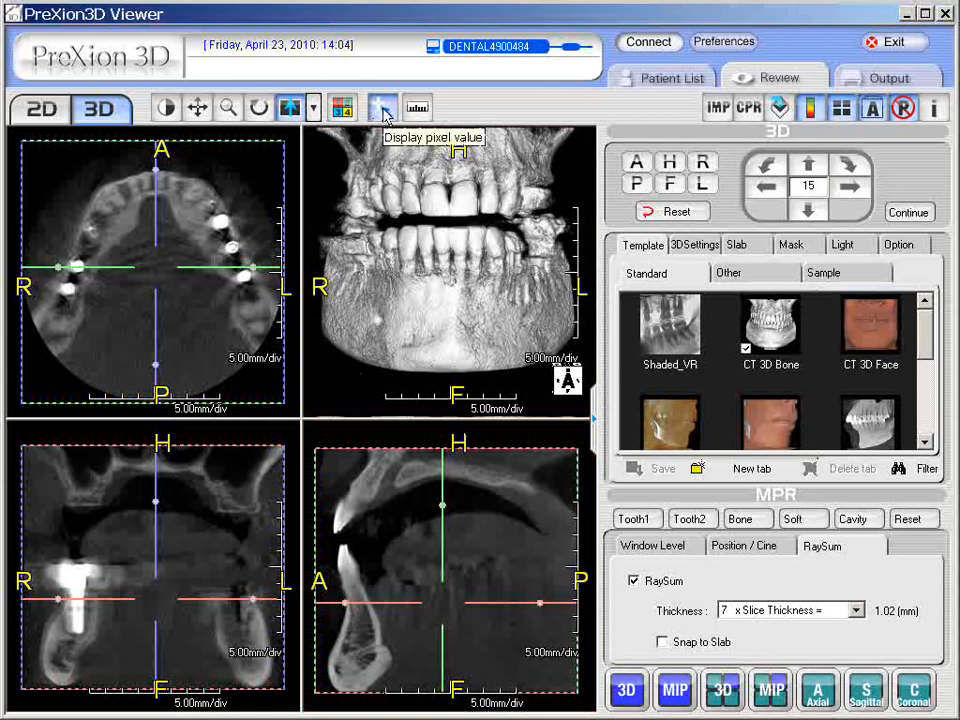
Enable the Display pixel value tool and switch RaySum off.
click(384, 108)
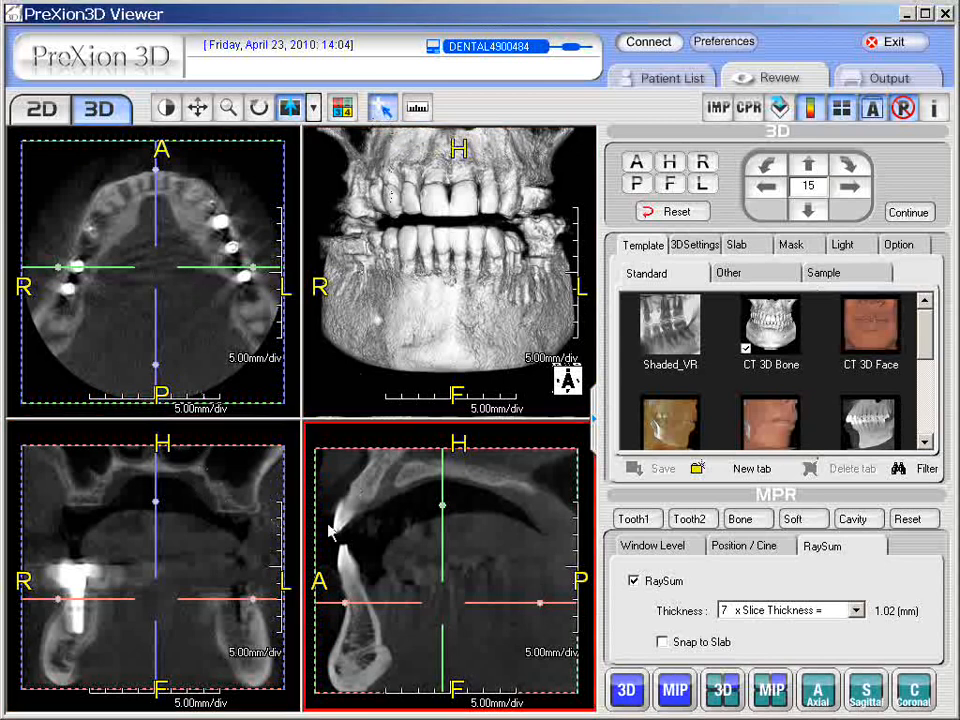
click(633, 581)
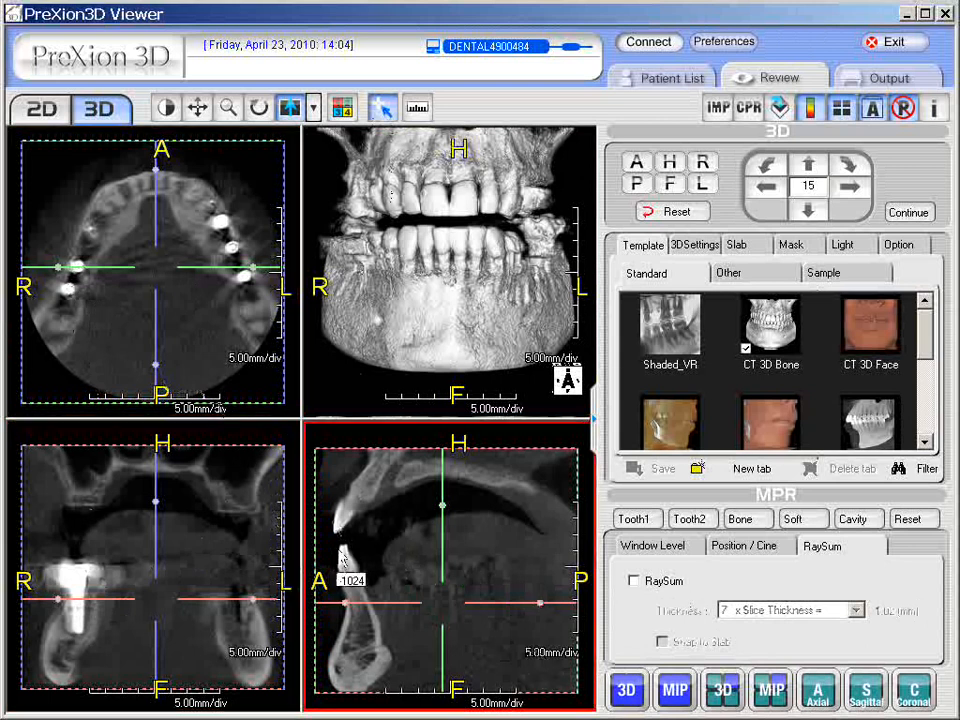
click(634, 582)
click(634, 582)
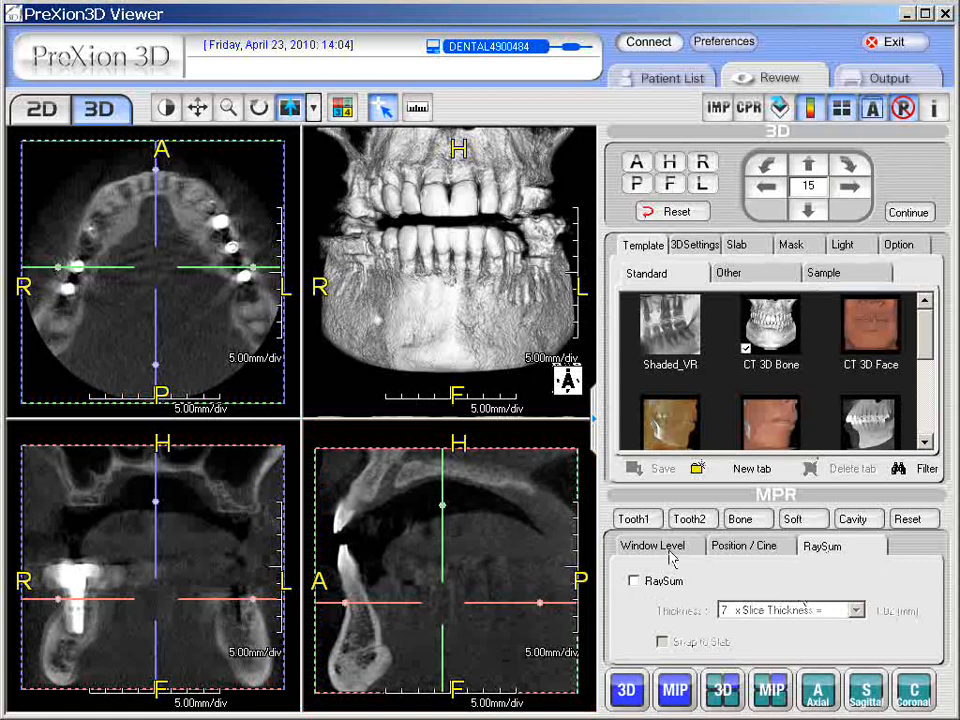
Open the Window Level settings, go back to the RaySum settings and switch RaySum on.
click(668, 548)
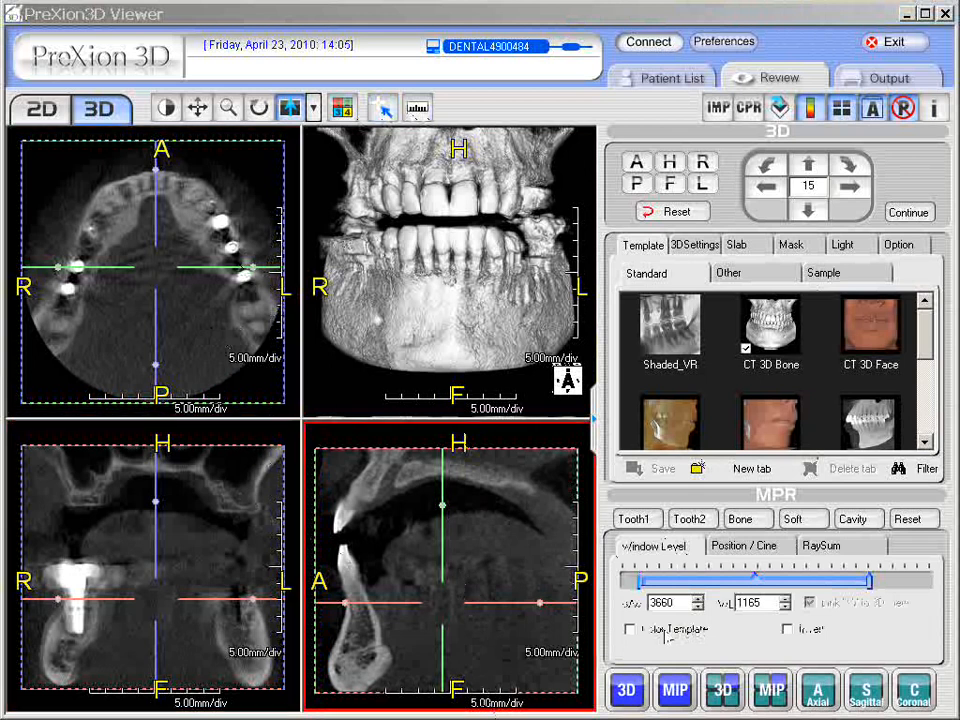
click(822, 546)
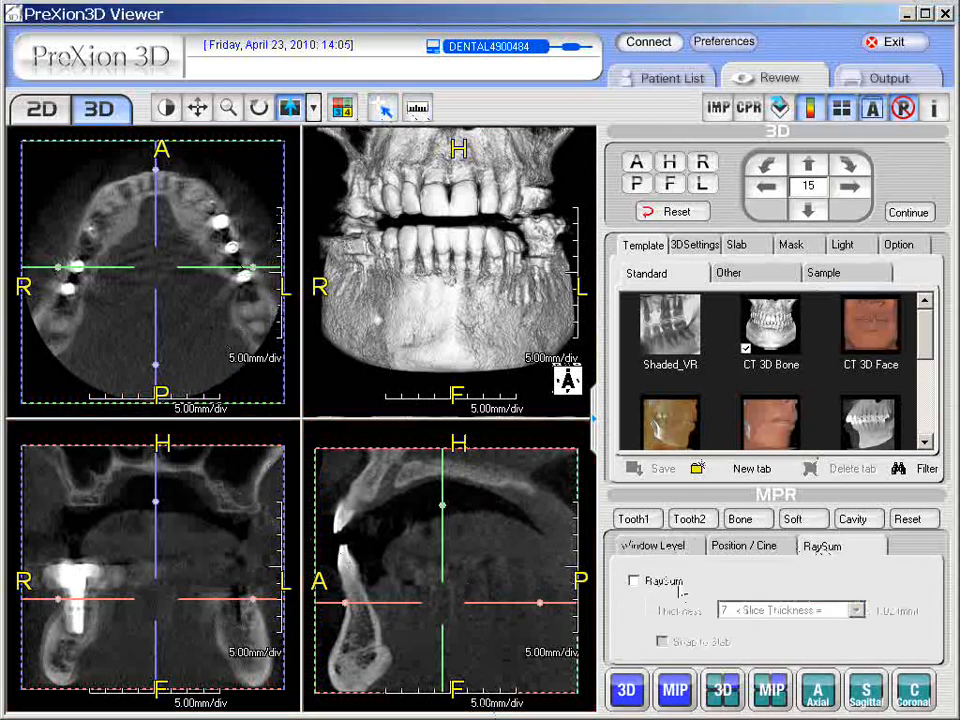
click(633, 581)
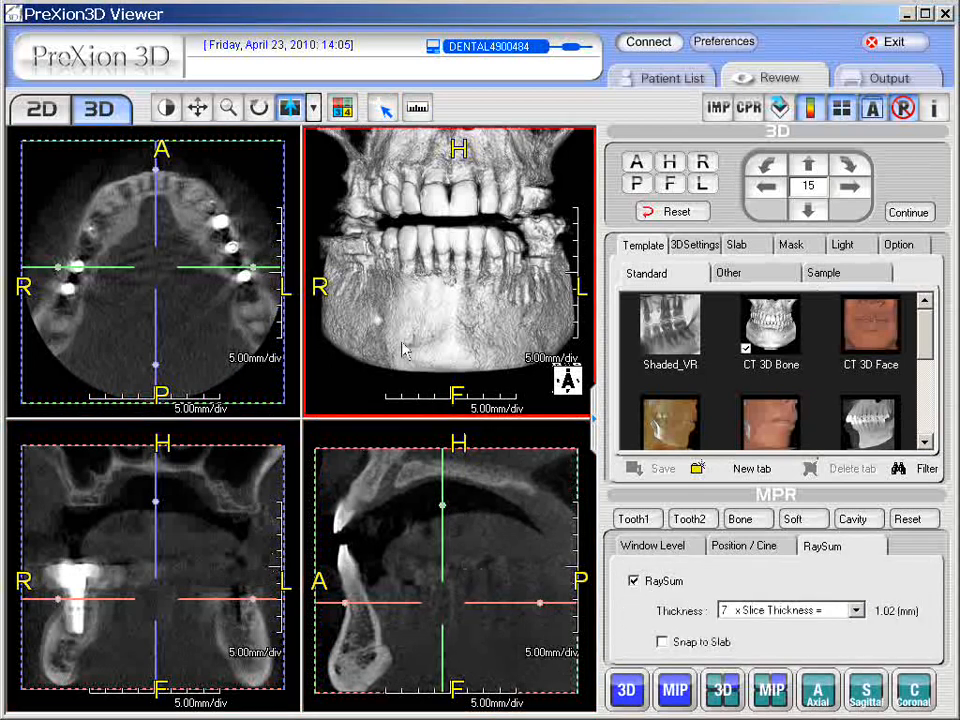
Enlarge the 3D view, switch RaySum off, restore the four-view layout and open the Window Level settings.
double_click(428, 328)
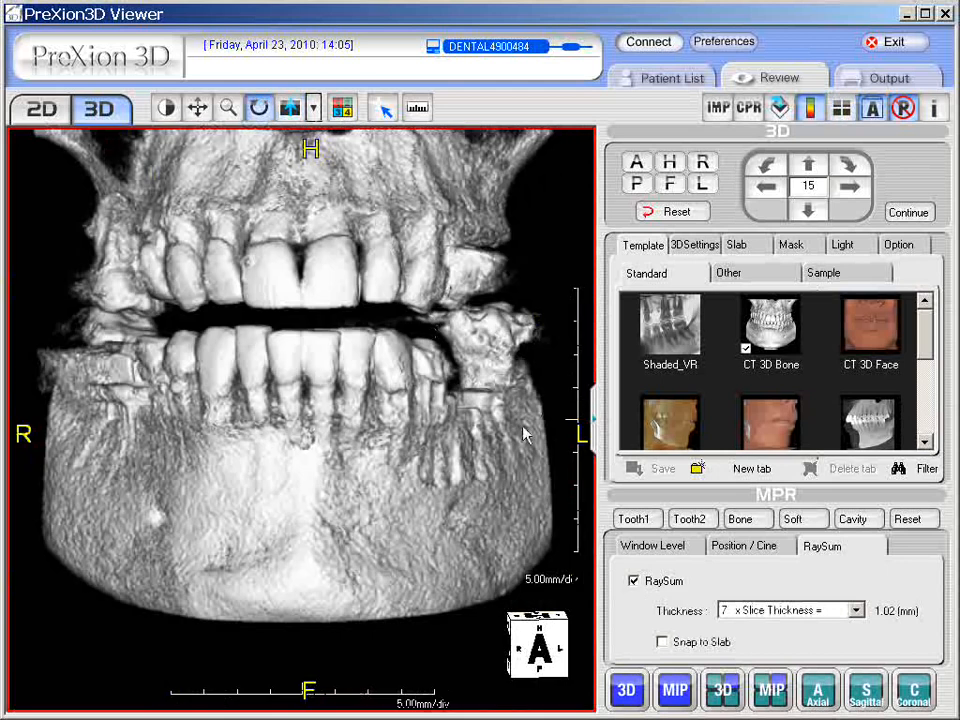
click(633, 581)
double_click(545, 563)
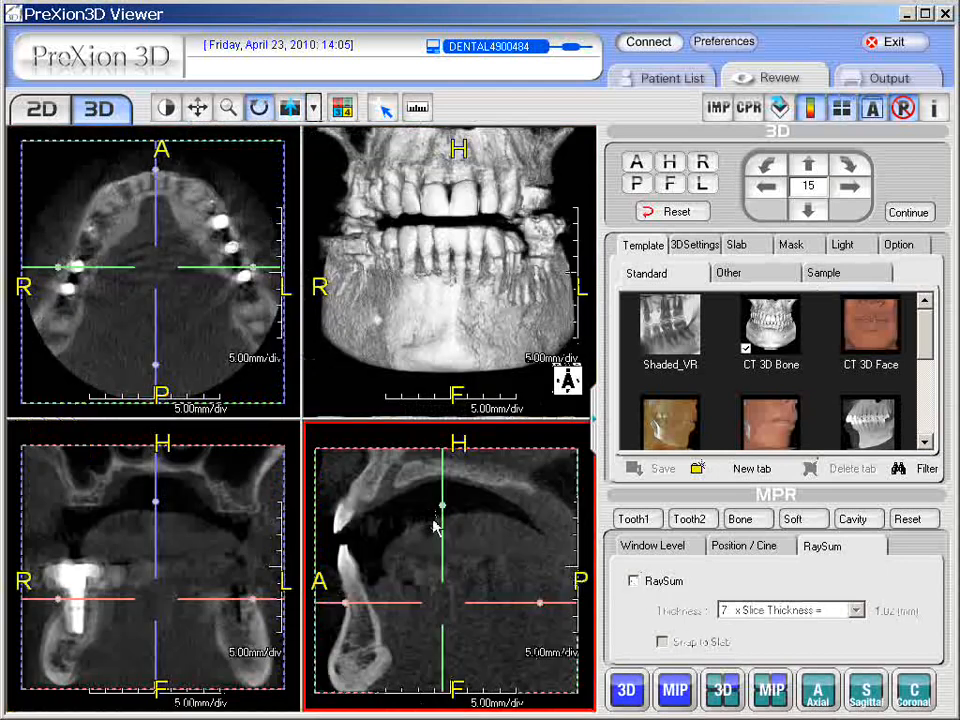
click(654, 546)
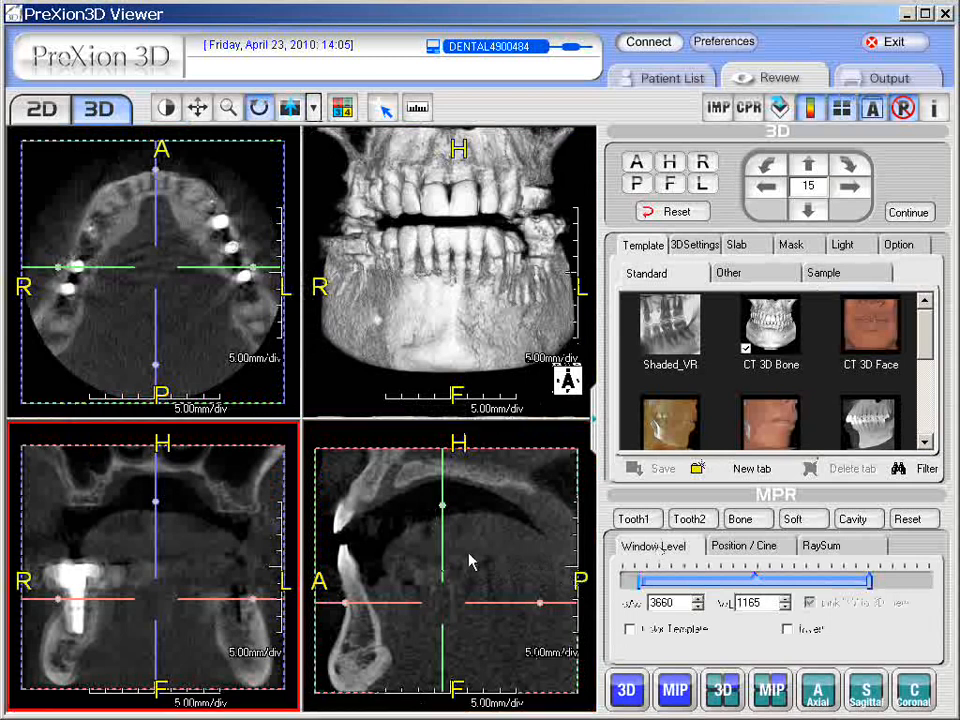